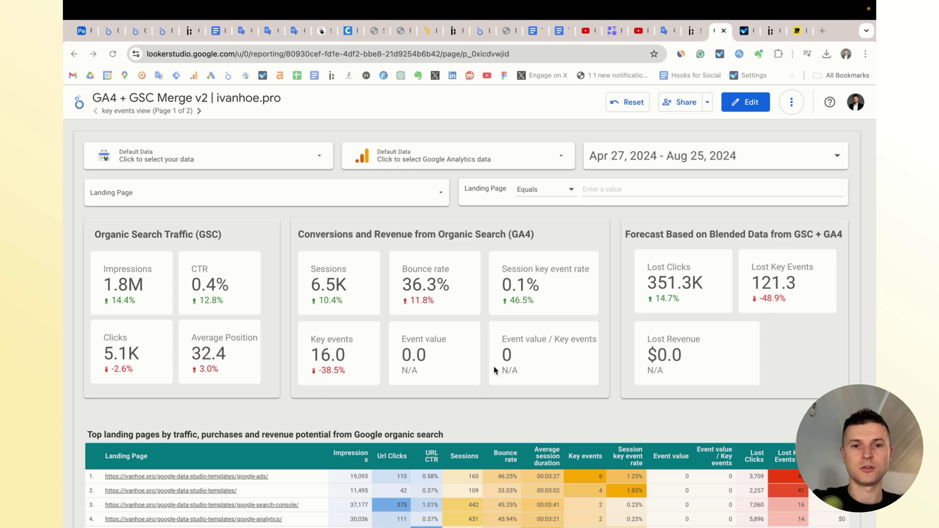
{"action": "scroll", "coordinate": [470, 242], "scroll_direction": "down", "scroll_amount": 1}
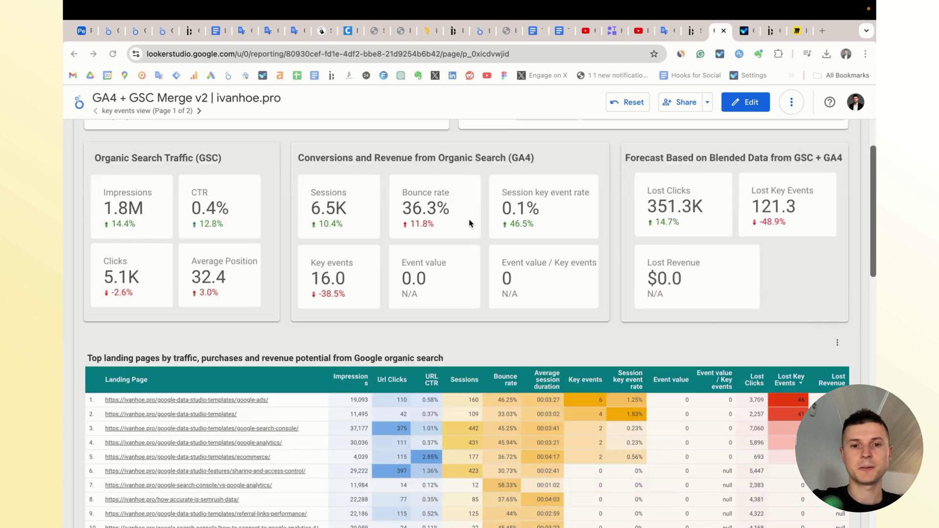
{"action": "scroll", "coordinate": [628, 354], "scroll_direction": "down", "scroll_amount": 2}
{"action": "scroll", "coordinate": [375, 365], "scroll_direction": "down", "scroll_amount": 4}
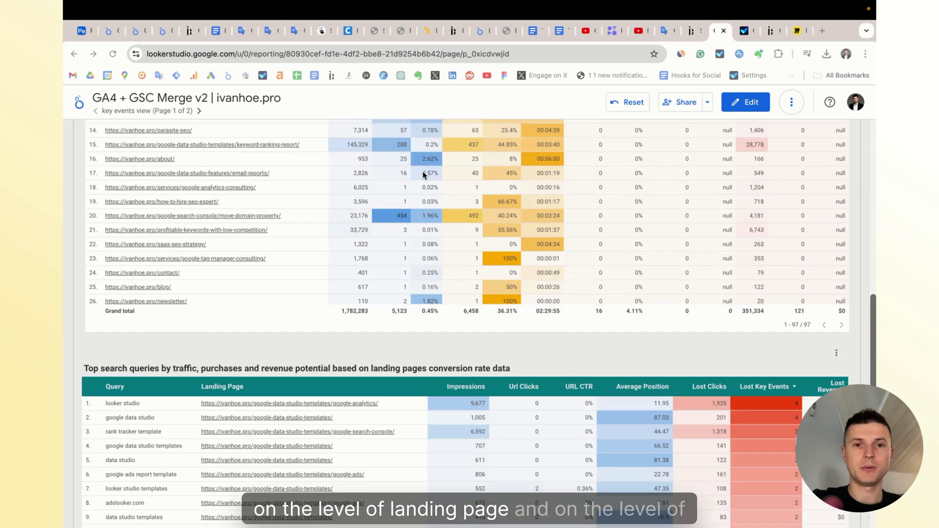
{"action": "scroll", "coordinate": [375, 366], "scroll_direction": "down", "scroll_amount": 4}
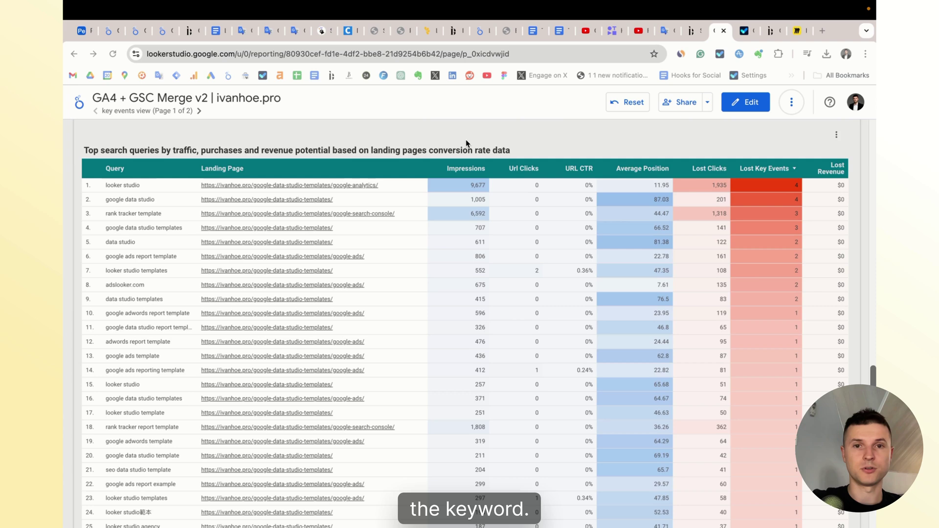
{"action": "scroll", "coordinate": [466, 144], "scroll_direction": "up", "scroll_amount": 10}
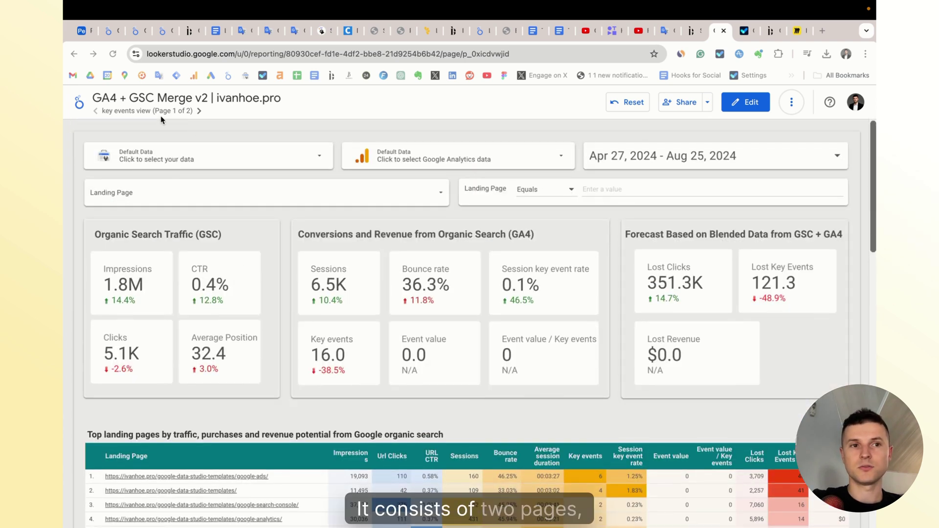
Step: Open the report's page list, then dismiss it to reveal the key events page
{"action": "left_click", "coordinate": [151, 112]}
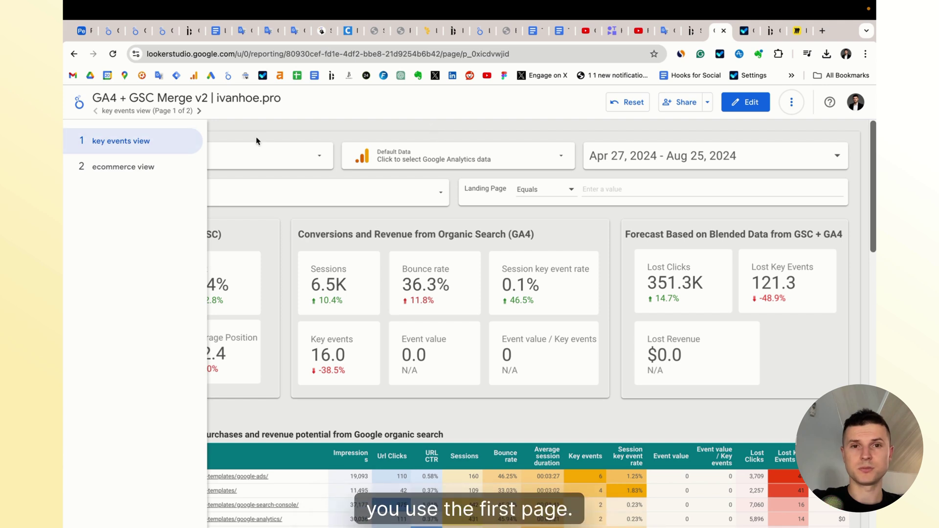
{"action": "left_click", "coordinate": [452, 129]}
{"action": "left_click", "coordinate": [162, 111]}
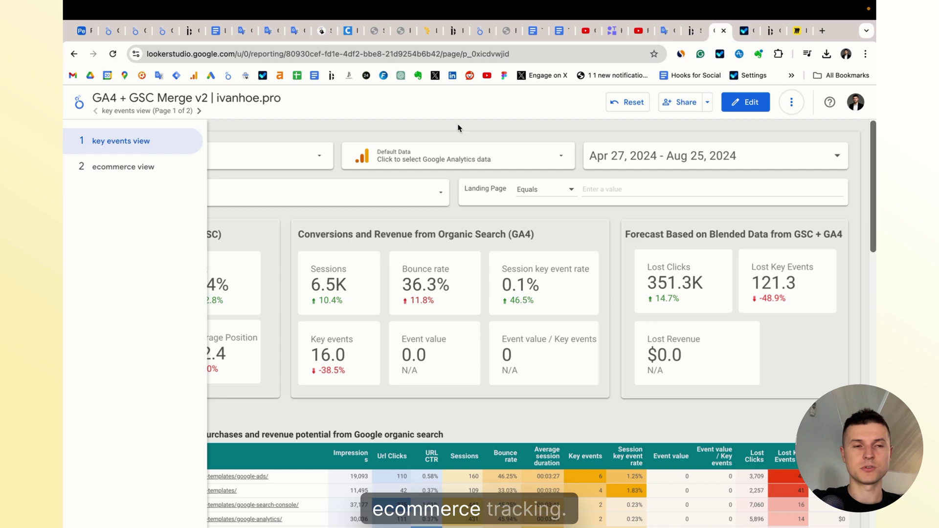
Step: Close the page list panel to reveal the full report page
{"action": "left_click", "coordinate": [449, 124]}
{"action": "scroll", "coordinate": [449, 124], "scroll_direction": "down", "scroll_amount": 1}
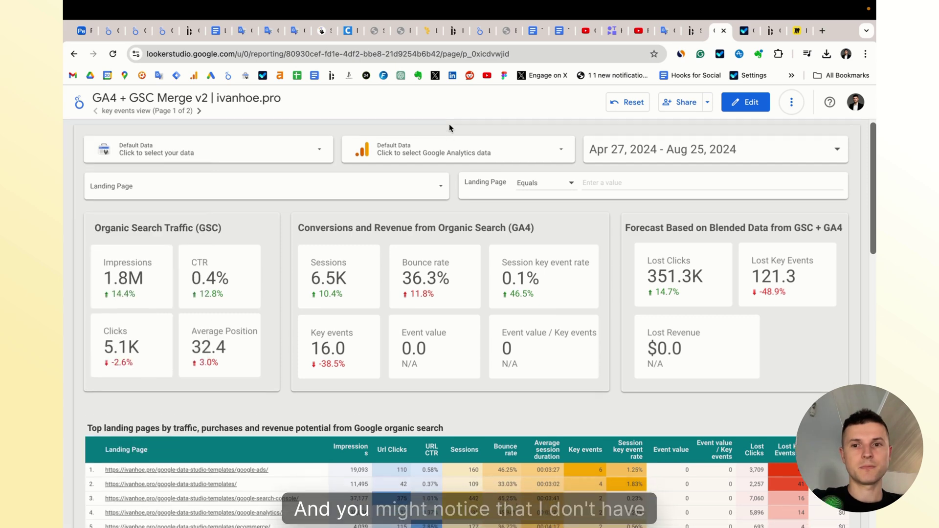
{"action": "scroll", "coordinate": [449, 124], "scroll_direction": "down", "scroll_amount": 3}
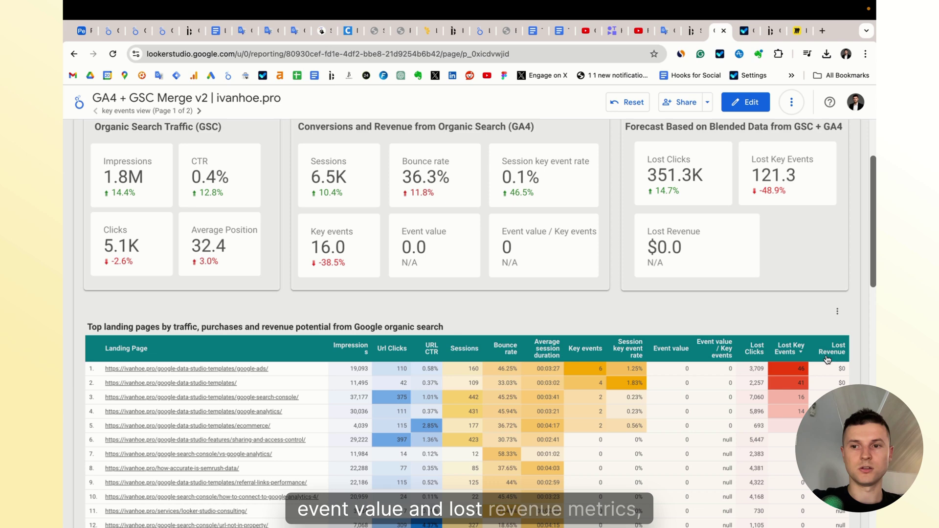
{"action": "scroll", "coordinate": [852, 330], "scroll_direction": "down", "scroll_amount": 1}
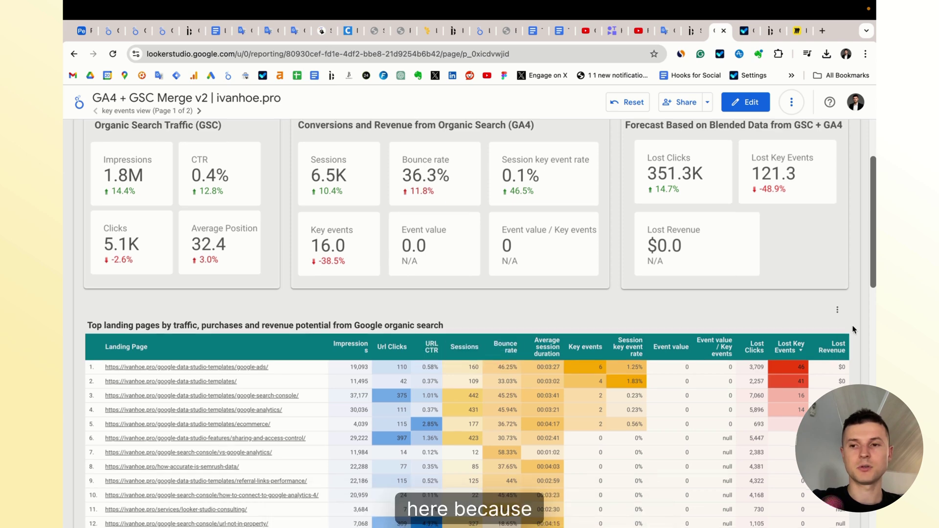
{"action": "scroll", "coordinate": [853, 329], "scroll_direction": "down", "scroll_amount": 2}
{"action": "scroll", "coordinate": [849, 327], "scroll_direction": "down", "scroll_amount": 2}
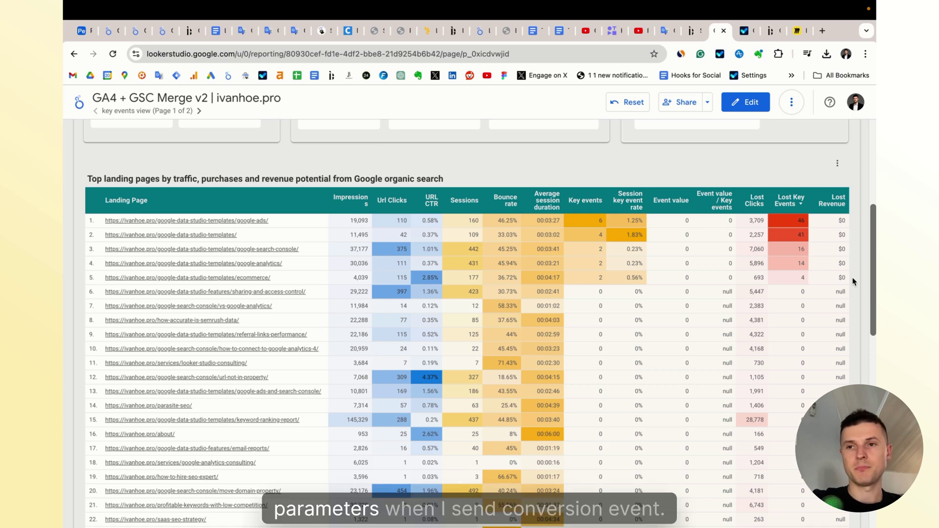
{"action": "scroll", "coordinate": [853, 281], "scroll_direction": "up", "scroll_amount": 1}
{"action": "scroll", "coordinate": [852, 282], "scroll_direction": "up", "scroll_amount": 1}
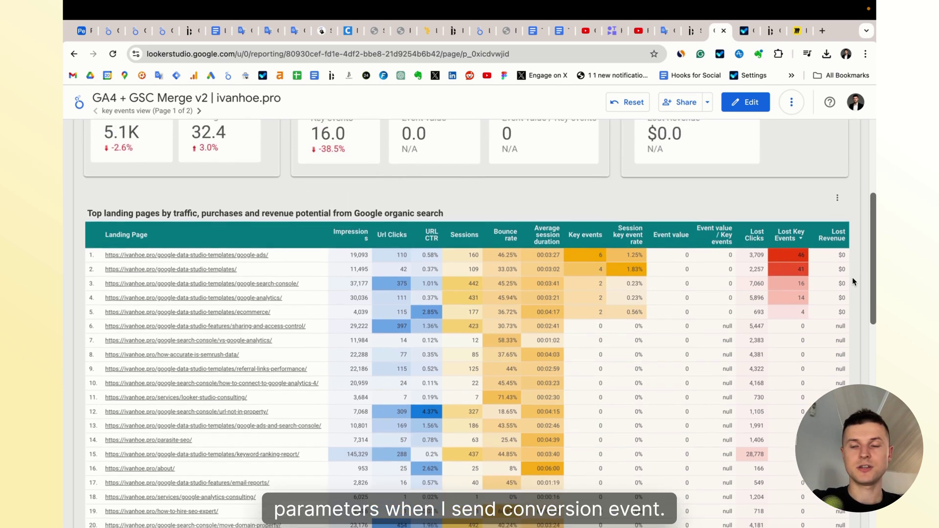
{"action": "scroll", "coordinate": [851, 275], "scroll_direction": "up", "scroll_amount": 1}
{"action": "scroll", "coordinate": [848, 265], "scroll_direction": "up", "scroll_amount": 1}
{"action": "scroll", "coordinate": [843, 251], "scroll_direction": "up", "scroll_amount": 2}
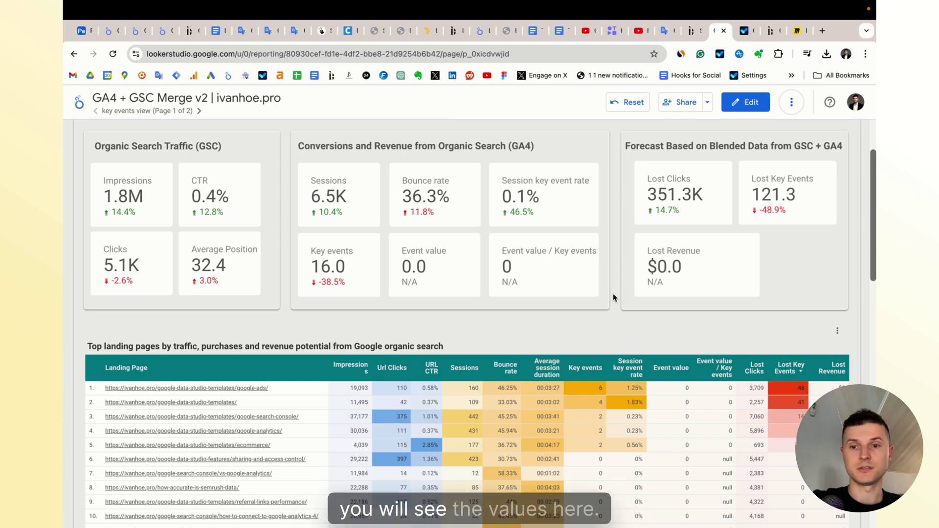
{"action": "scroll", "coordinate": [612, 248], "scroll_direction": "up", "scroll_amount": 2}
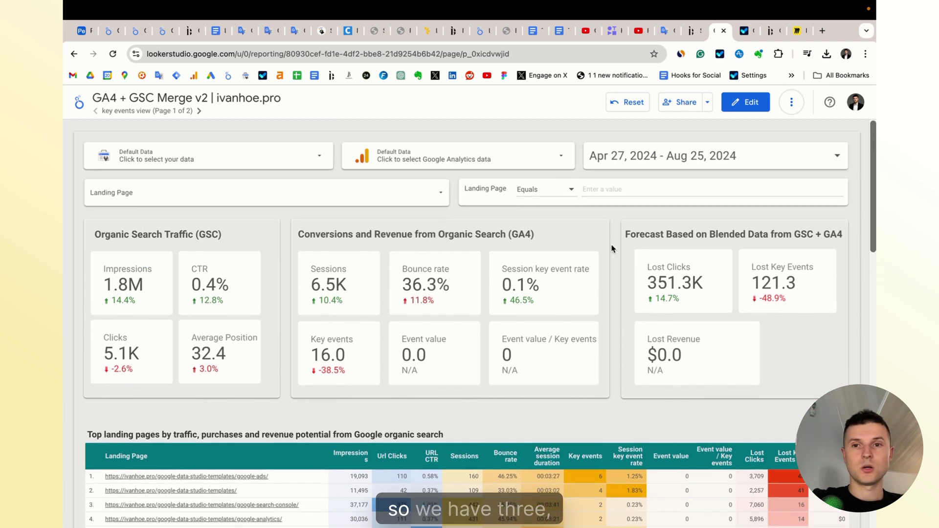
{"action": "scroll", "coordinate": [612, 248], "scroll_direction": "down", "scroll_amount": 3}
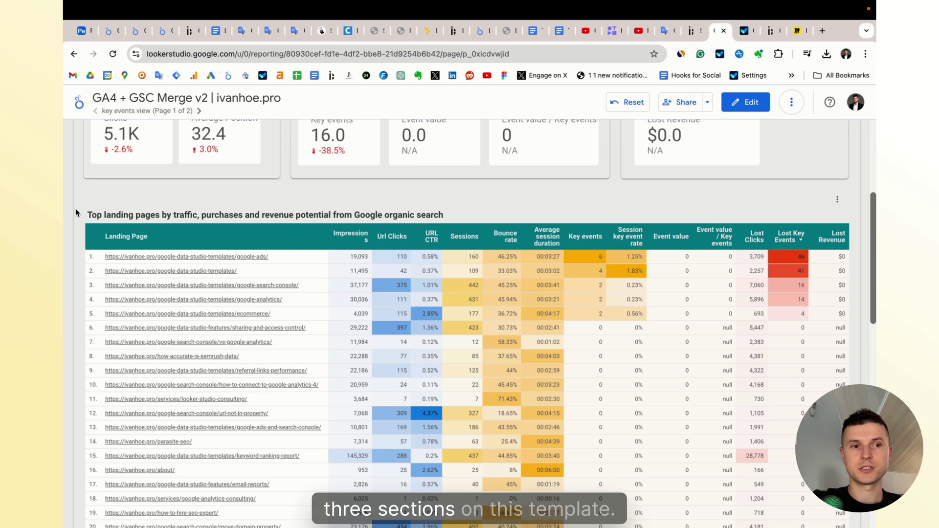
{"action": "scroll", "coordinate": [80, 221], "scroll_direction": "up", "scroll_amount": 3}
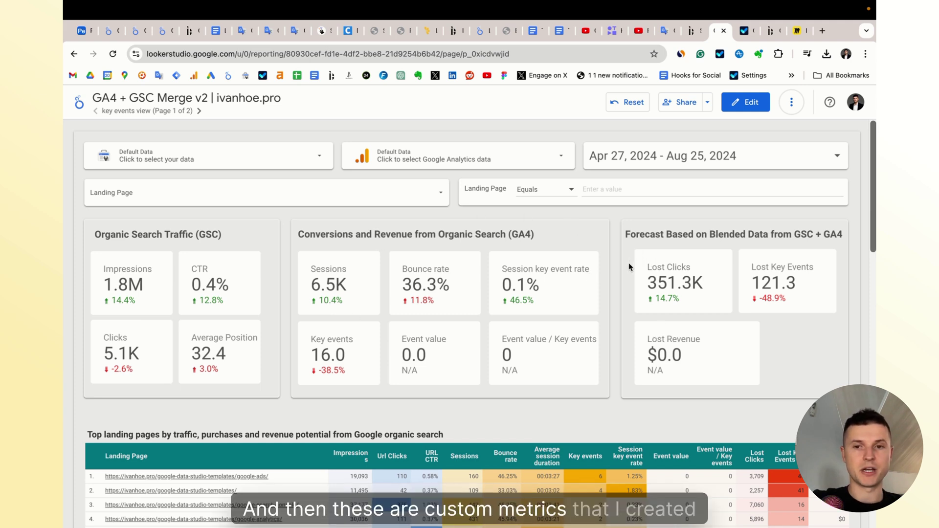
{"action": "key", "text": "ctrl+shift+e"}
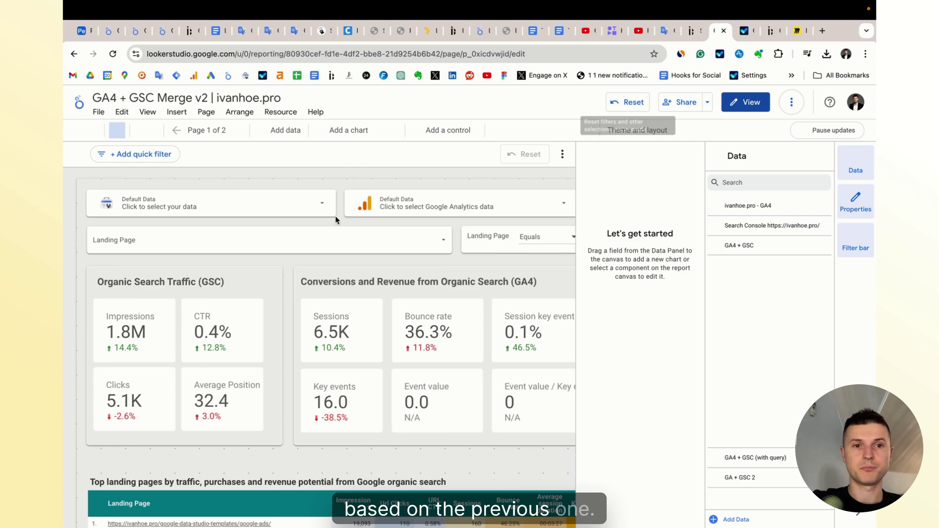
{"action": "left_click", "coordinate": [479, 286]}
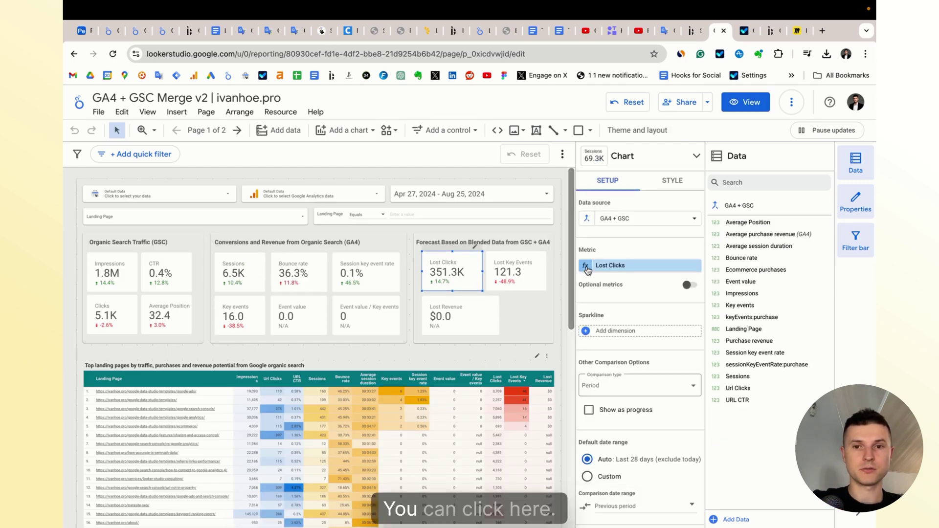
{"action": "left_click", "coordinate": [585, 268]}
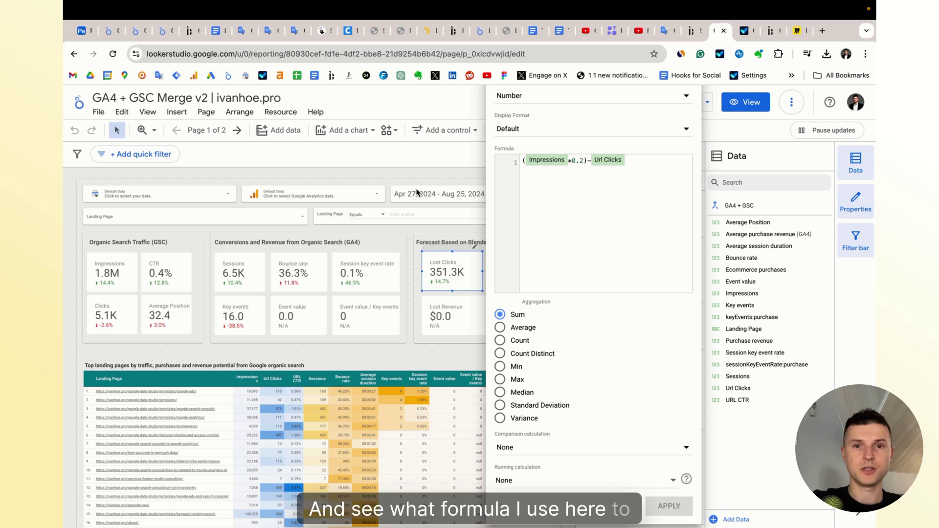
{"action": "left_click", "coordinate": [511, 276]}
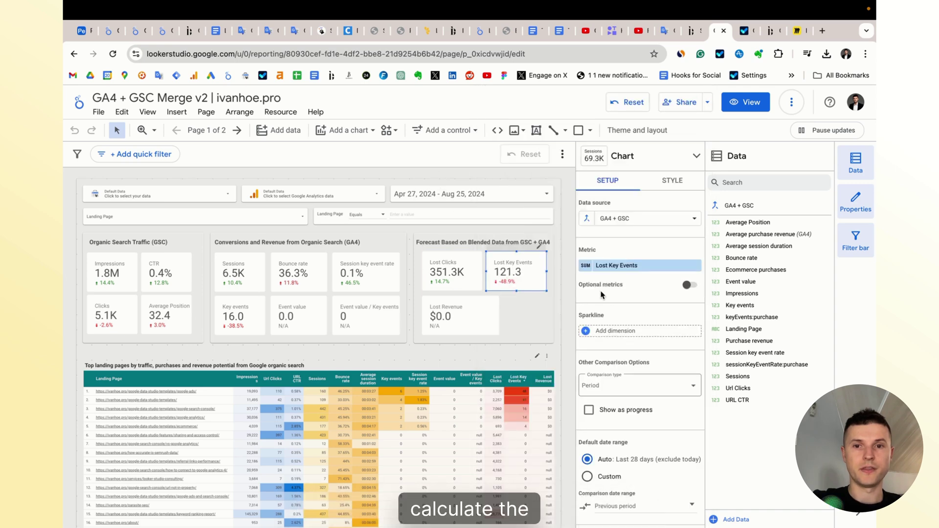
{"action": "left_click", "coordinate": [584, 265]}
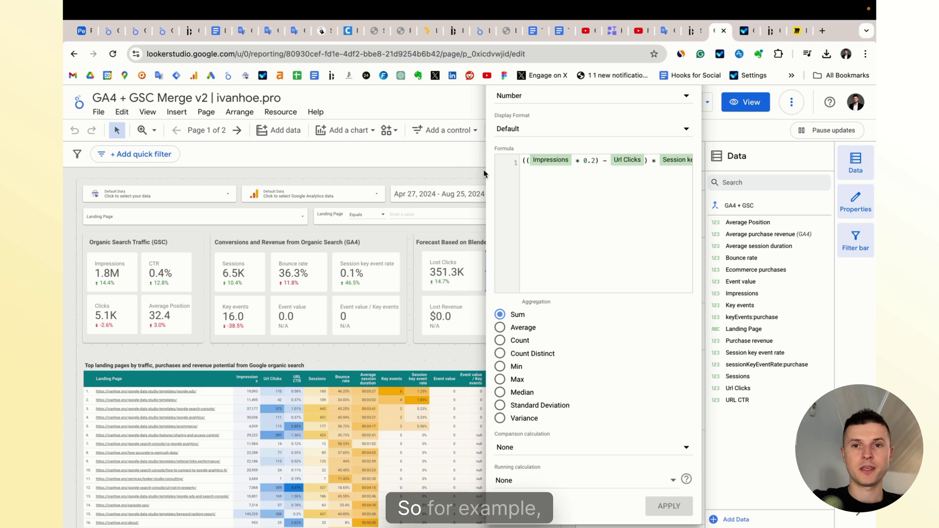
{"action": "left_click", "coordinate": [457, 171]}
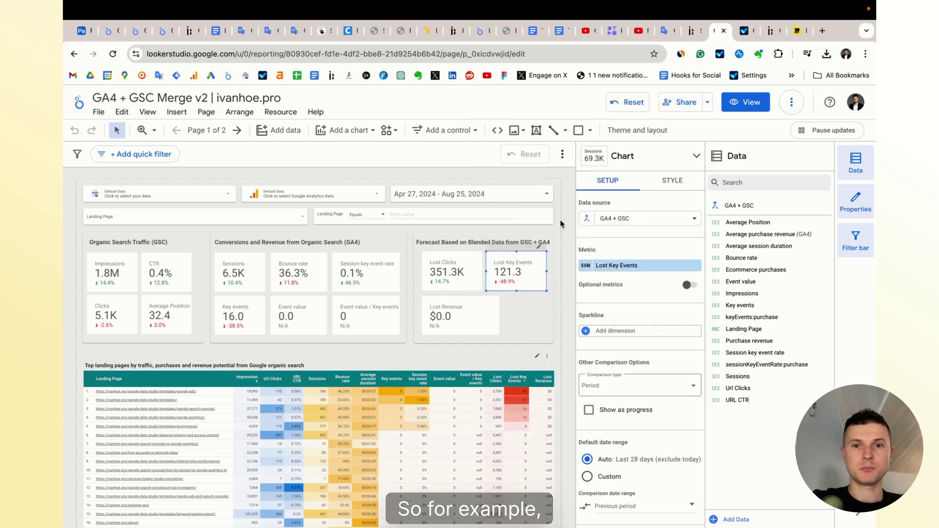
Step: Exit edit mode and review the Apr 27 – Aug 25, 2024 date settings without changing them
{"action": "left_click", "coordinate": [743, 110]}
{"action": "left_click", "coordinate": [671, 162]}
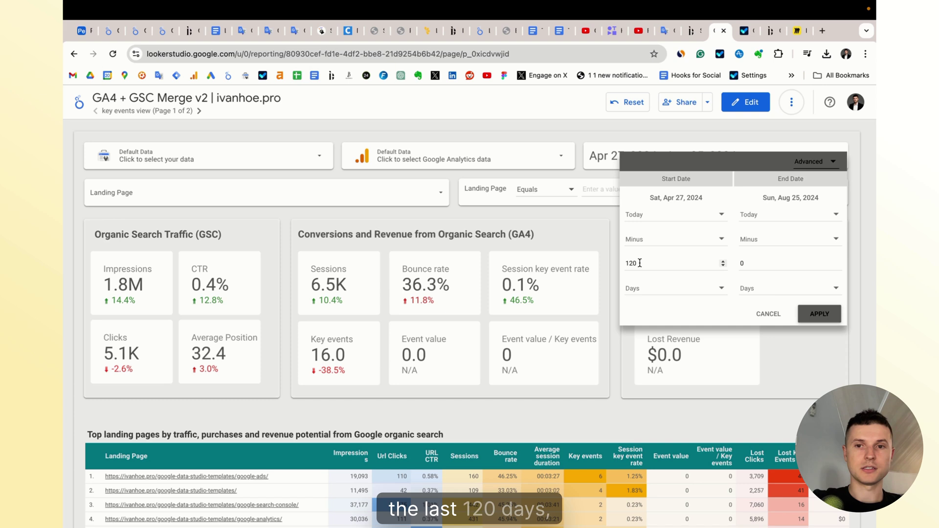
{"action": "left_click", "coordinate": [656, 124]}
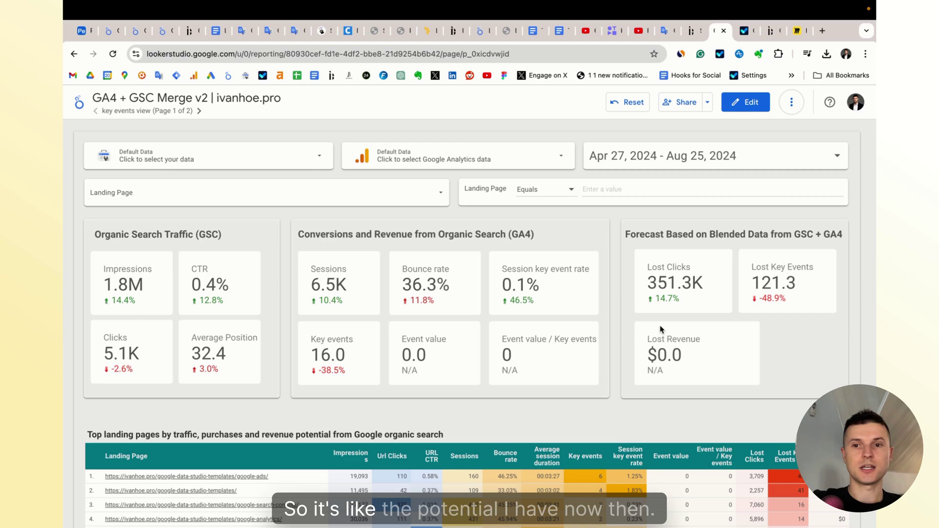
{"action": "scroll", "coordinate": [614, 323], "scroll_direction": "down", "scroll_amount": 2}
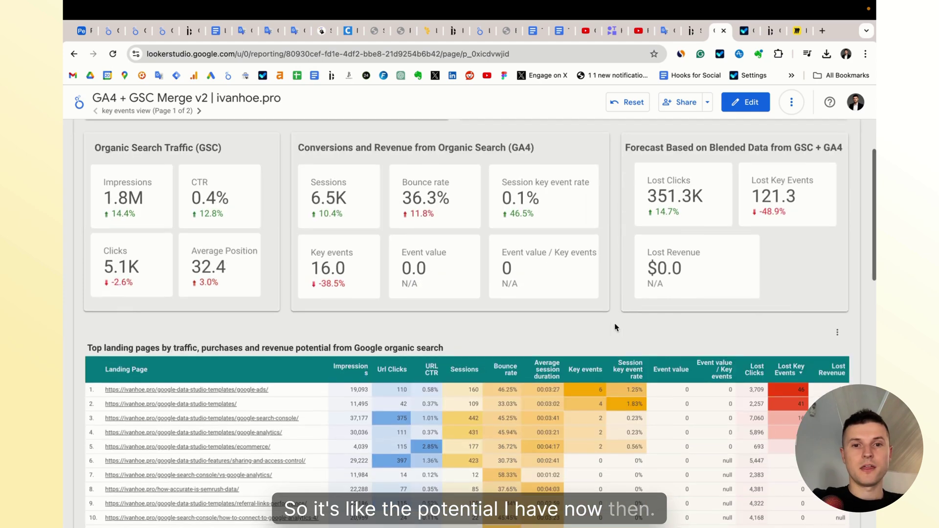
{"action": "scroll", "coordinate": [81, 280], "scroll_direction": "down", "scroll_amount": 3}
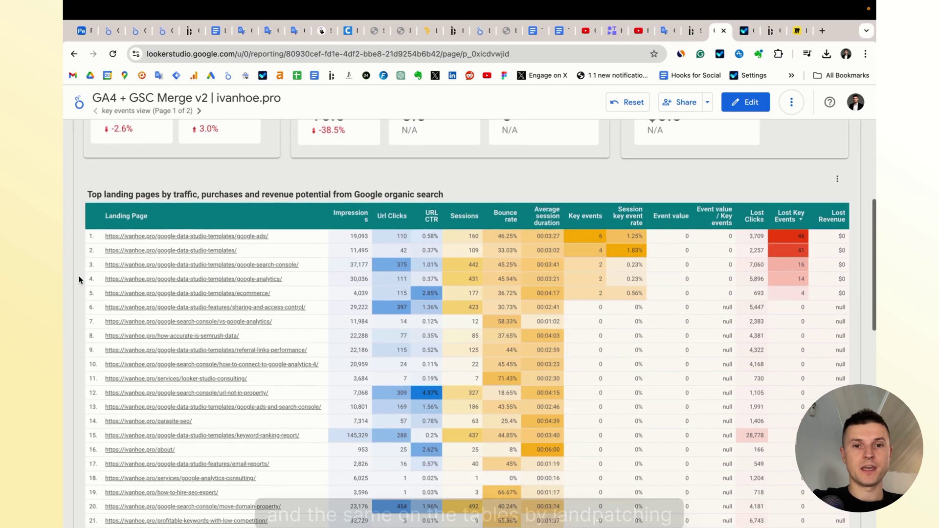
{"action": "scroll", "coordinate": [80, 279], "scroll_direction": "down", "scroll_amount": 5}
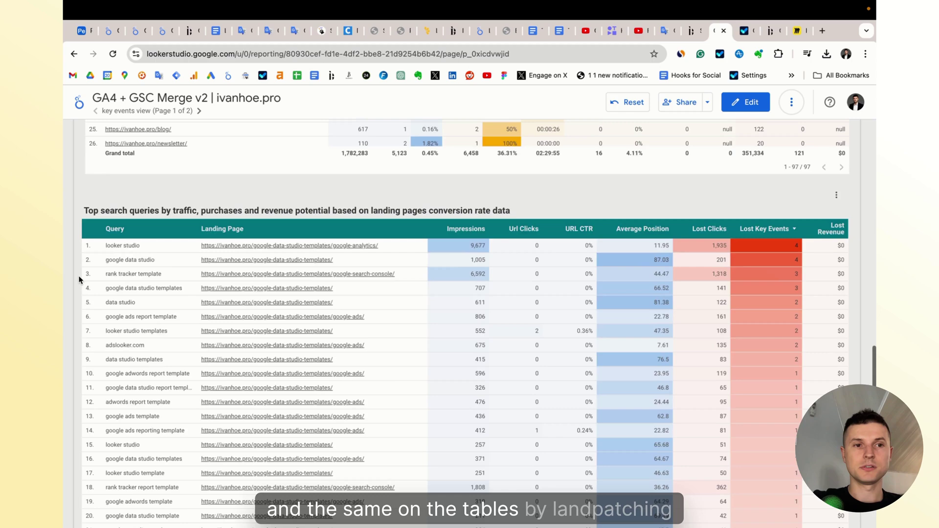
{"action": "scroll", "coordinate": [80, 280], "scroll_direction": "up", "scroll_amount": 5}
{"action": "scroll", "coordinate": [80, 280], "scroll_direction": "down", "scroll_amount": 3}
{"action": "scroll", "coordinate": [79, 280], "scroll_direction": "up", "scroll_amount": 5}
{"action": "scroll", "coordinate": [80, 280], "scroll_direction": "up", "scroll_amount": 1}
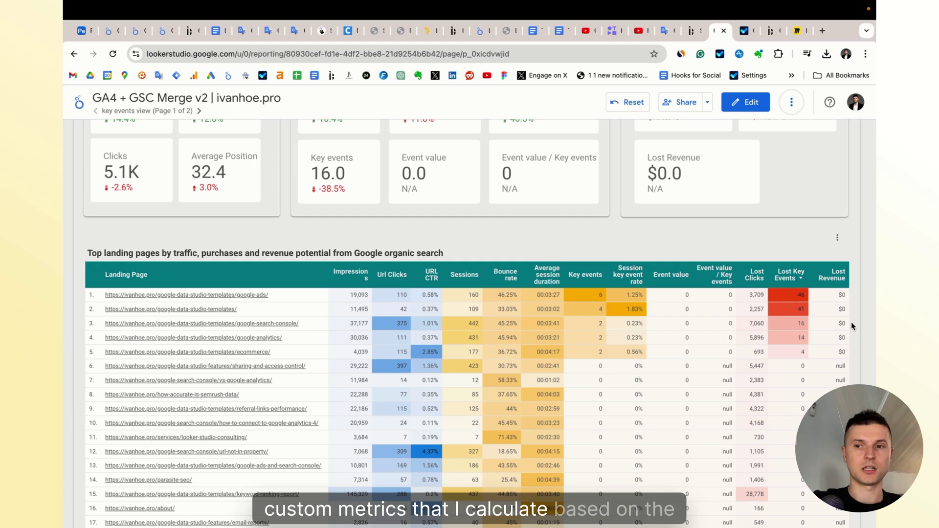
{"action": "scroll", "coordinate": [851, 322], "scroll_direction": "down", "scroll_amount": 5}
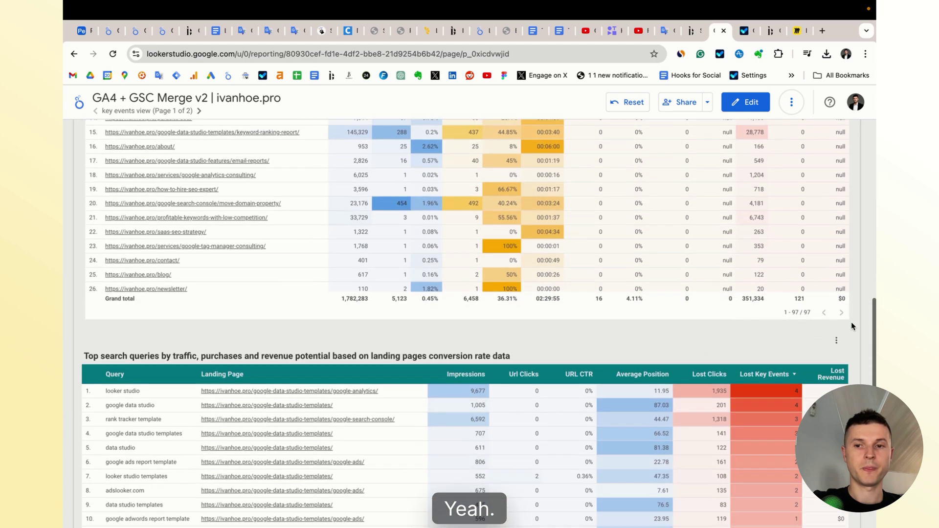
{"action": "scroll", "coordinate": [851, 322], "scroll_direction": "up", "scroll_amount": 2}
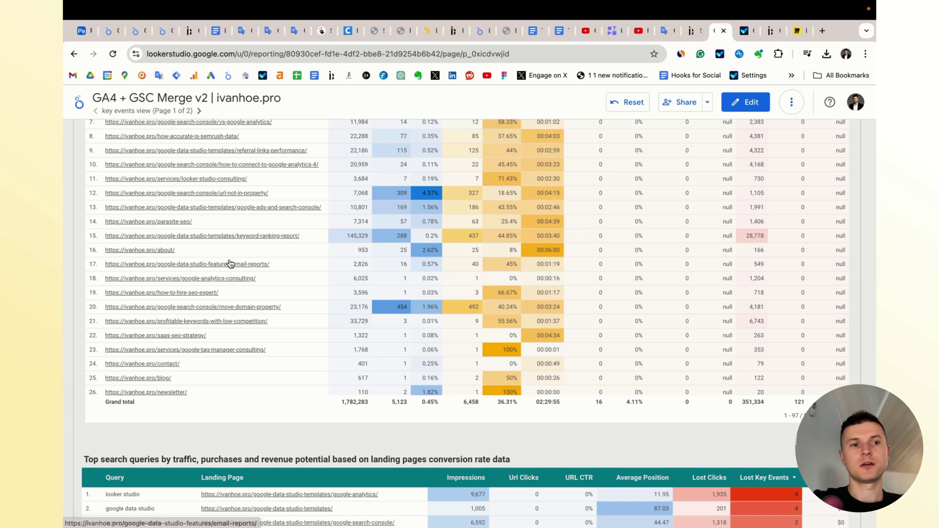
{"action": "scroll", "coordinate": [77, 281], "scroll_direction": "up", "scroll_amount": 1}
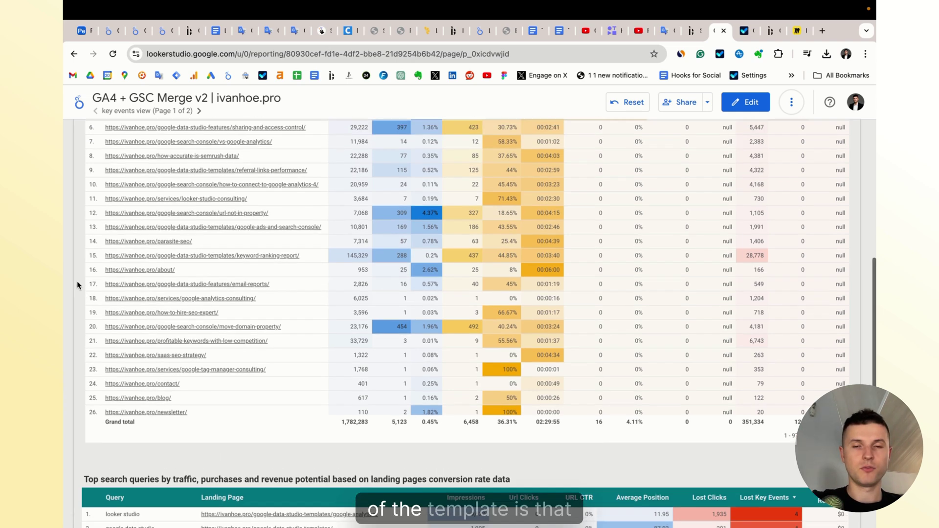
{"action": "scroll", "coordinate": [79, 285], "scroll_direction": "up", "scroll_amount": 3}
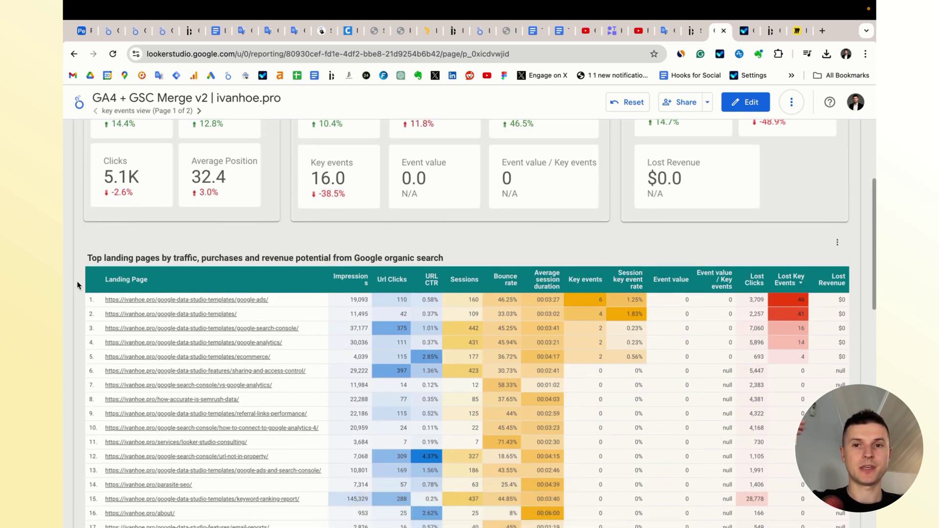
{"action": "scroll", "coordinate": [77, 285], "scroll_direction": "up", "scroll_amount": 3}
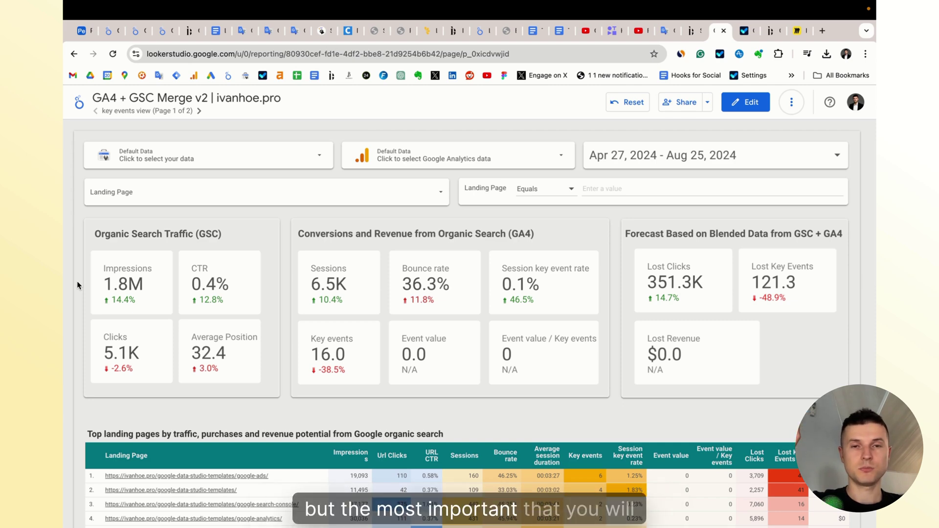
{"action": "scroll", "coordinate": [77, 284], "scroll_direction": "down", "scroll_amount": 1}
{"action": "scroll", "coordinate": [77, 285], "scroll_direction": "down", "scroll_amount": 1}
{"action": "scroll", "coordinate": [77, 284], "scroll_direction": "down", "scroll_amount": 2}
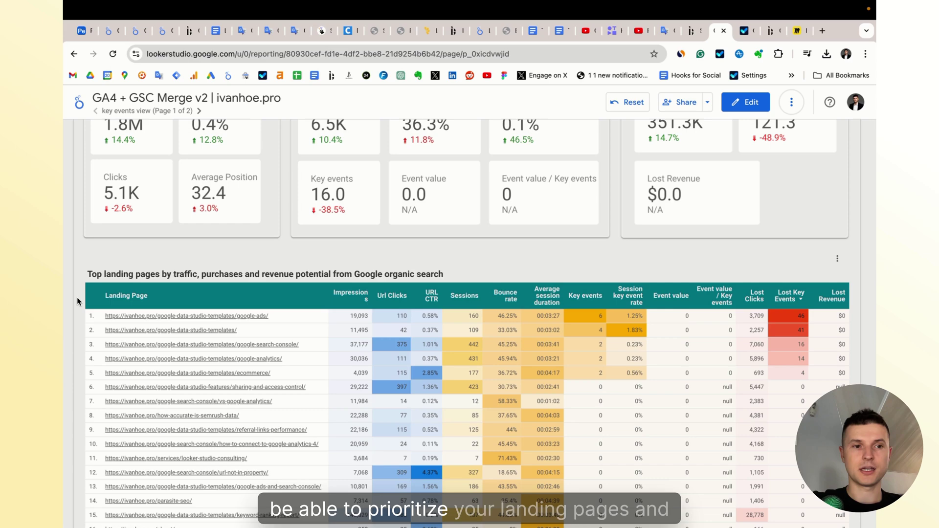
{"action": "scroll", "coordinate": [77, 297], "scroll_direction": "down", "scroll_amount": 8}
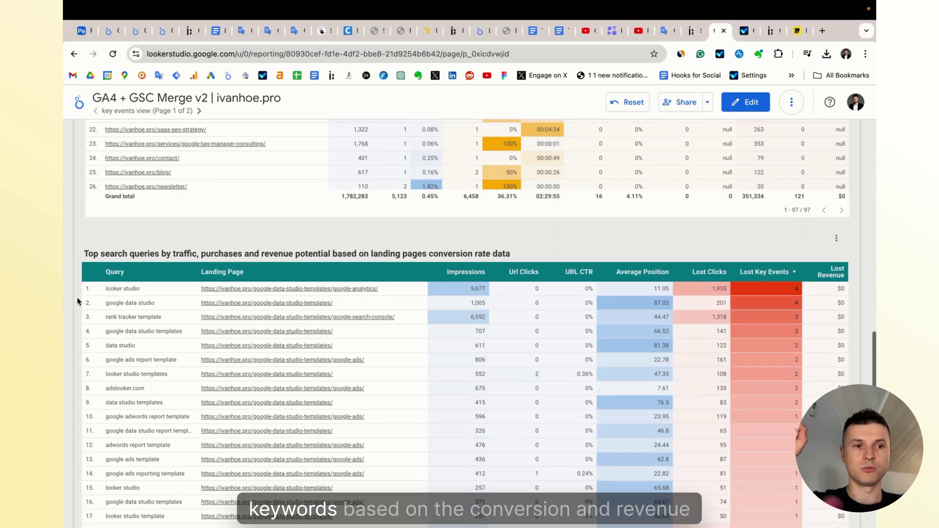
{"action": "scroll", "coordinate": [77, 298], "scroll_direction": "up", "scroll_amount": 3}
{"action": "scroll", "coordinate": [77, 297], "scroll_direction": "up", "scroll_amount": 5}
{"action": "scroll", "coordinate": [77, 297], "scroll_direction": "down", "scroll_amount": 1}
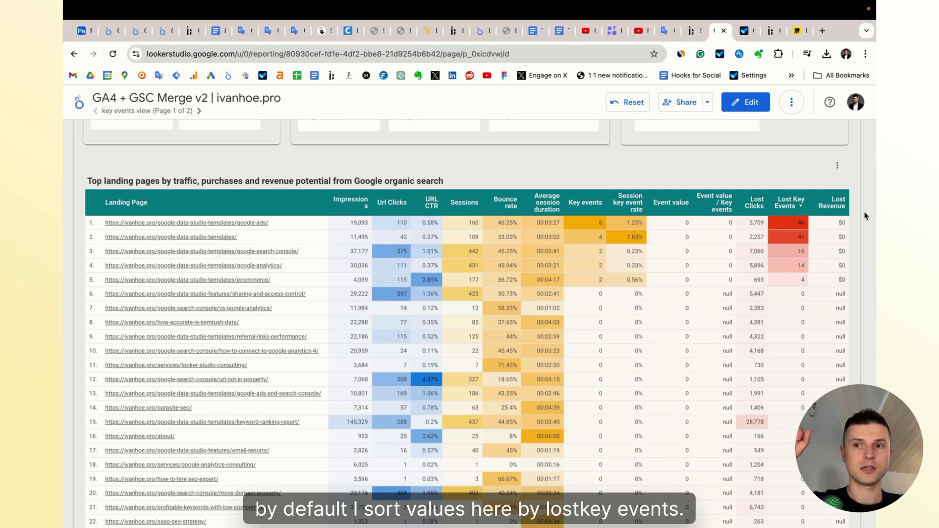
{"action": "scroll", "coordinate": [851, 242], "scroll_direction": "up", "scroll_amount": 2}
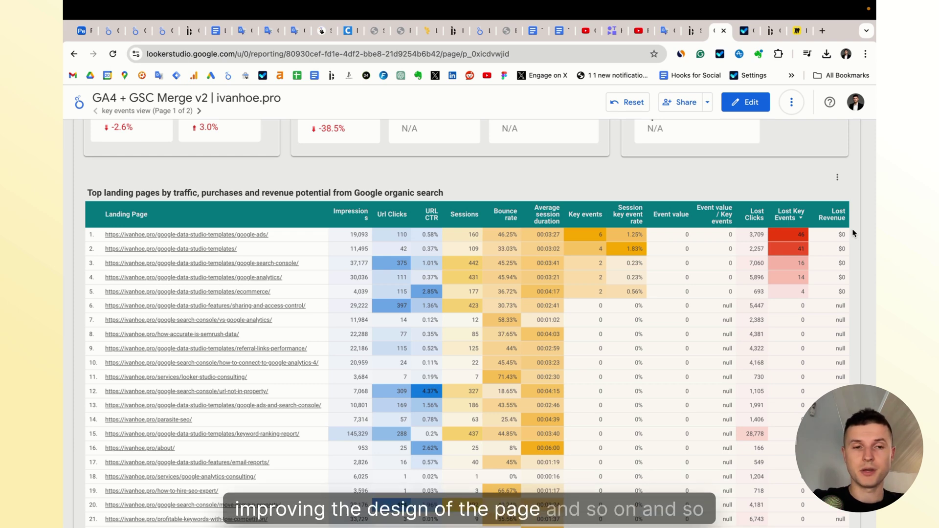
{"action": "scroll", "coordinate": [852, 234], "scroll_direction": "down", "scroll_amount": 2}
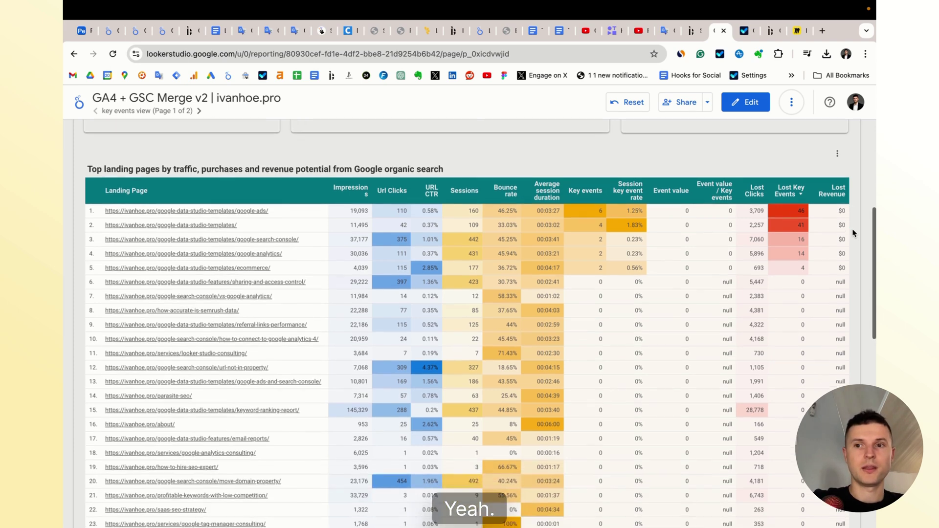
{"action": "scroll", "coordinate": [852, 233], "scroll_direction": "down", "scroll_amount": 3}
{"action": "scroll", "coordinate": [852, 249], "scroll_direction": "down", "scroll_amount": 3}
{"action": "scroll", "coordinate": [851, 271], "scroll_direction": "down", "scroll_amount": 4}
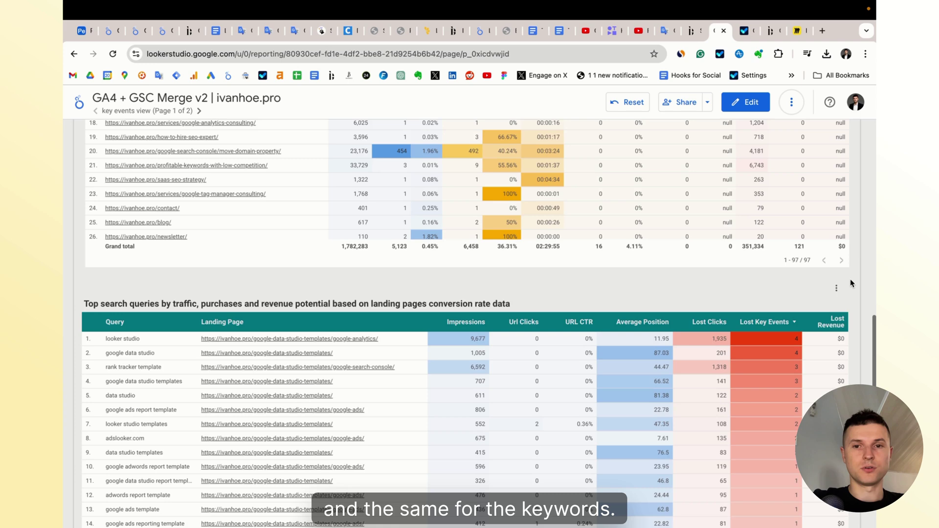
{"action": "scroll", "coordinate": [850, 279], "scroll_direction": "up", "scroll_amount": 4}
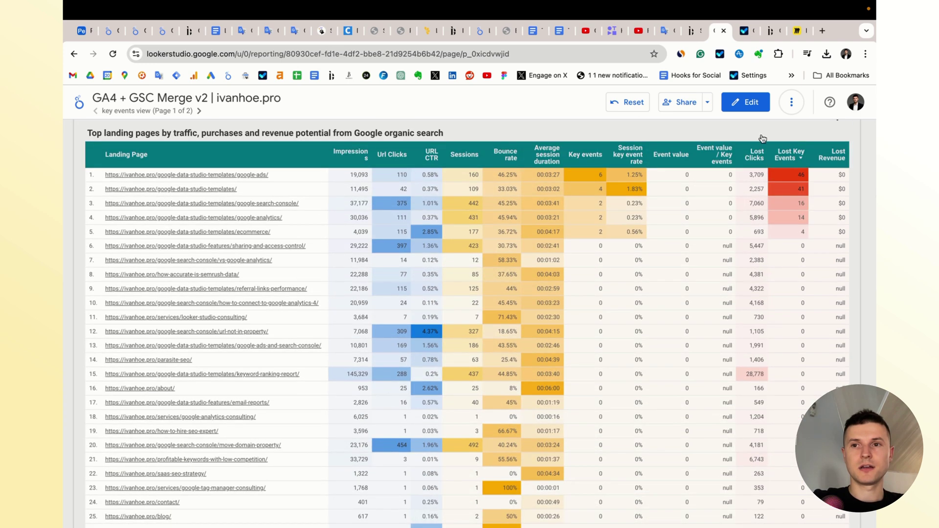
Step: In edit mode, inspect the landing pages table's Lost Clicks formula: Impressions × 0.2 minus Url Clicks
{"action": "left_click", "coordinate": [745, 102]}
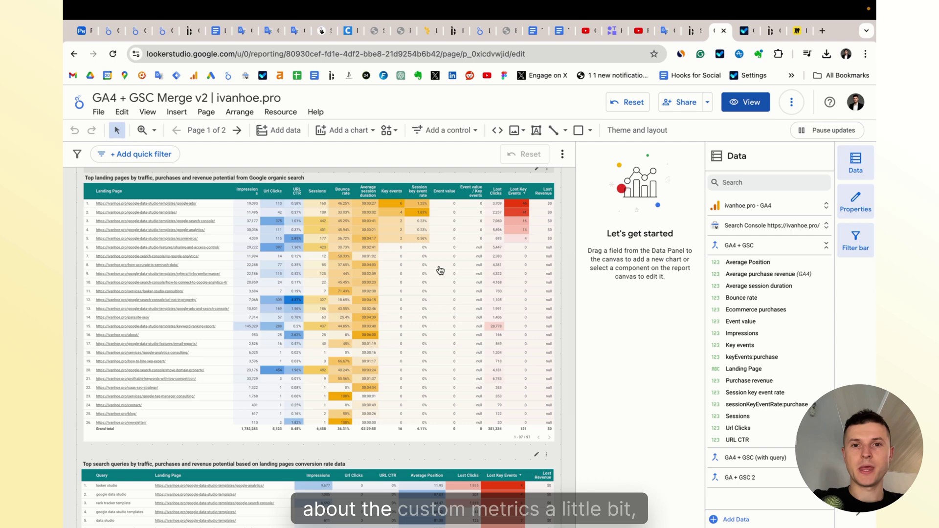
{"action": "left_click", "coordinate": [439, 270]}
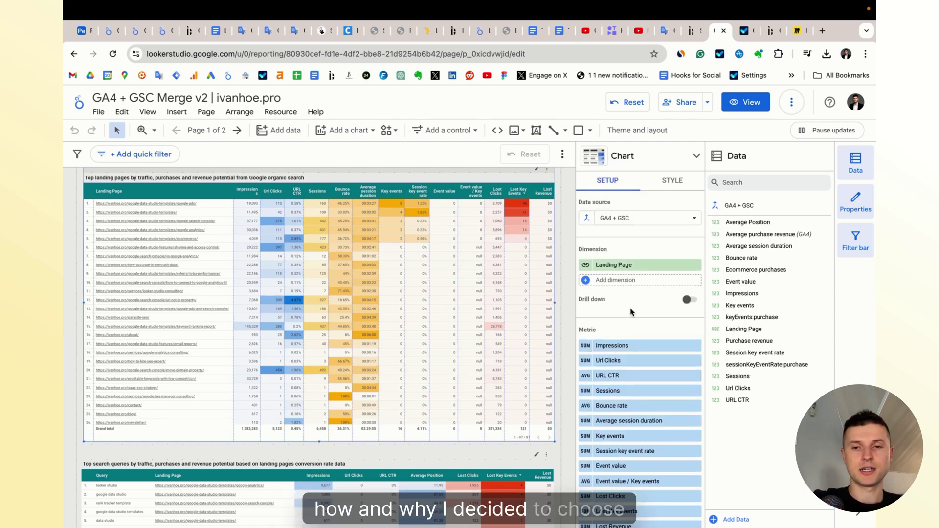
{"action": "scroll", "coordinate": [587, 294], "scroll_direction": "down", "scroll_amount": 5}
{"action": "scroll", "coordinate": [587, 300], "scroll_direction": "up", "scroll_amount": 2}
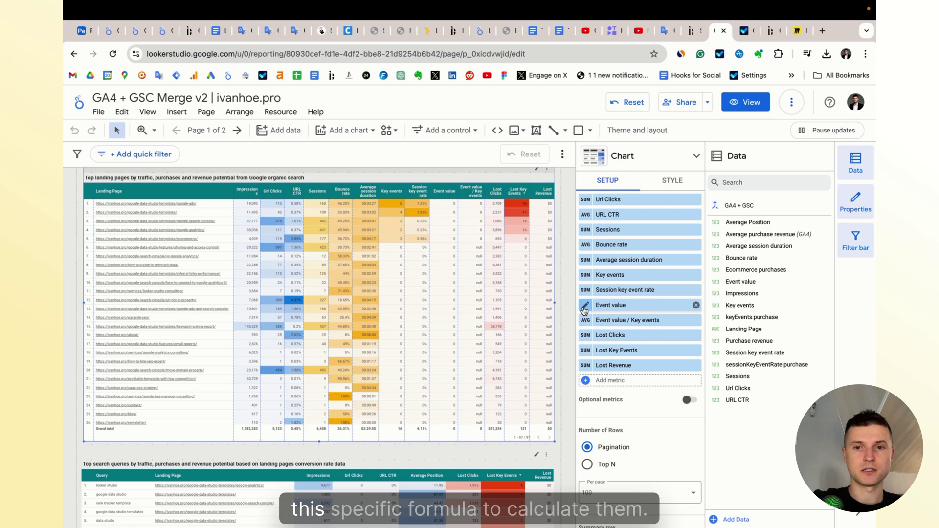
{"action": "mouse_move", "coordinate": [638, 320]}
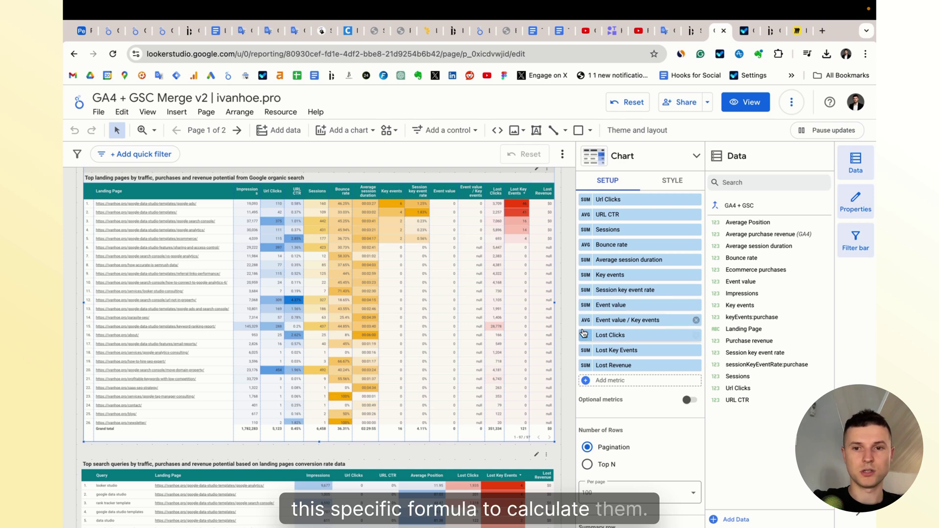
{"action": "left_click", "coordinate": [585, 335]}
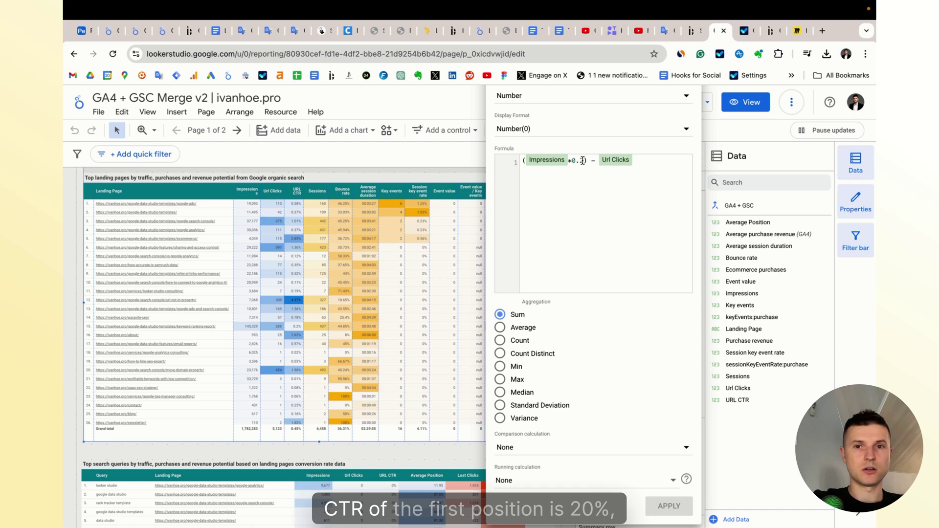
{"action": "left_click_drag", "start_coordinate": [582, 160], "coordinate": [572, 160]}
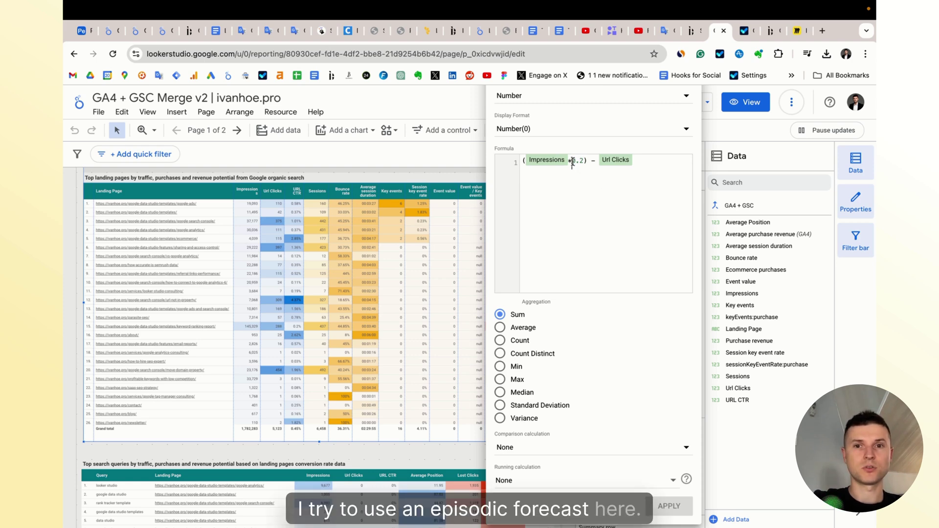
{"action": "left_click_drag", "start_coordinate": [570, 160], "coordinate": [587, 162]}
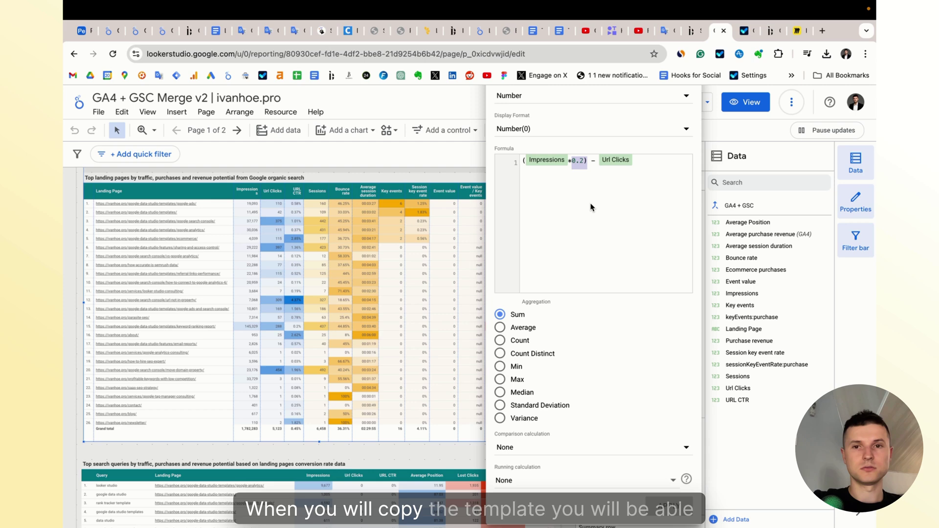
{"action": "left_click", "coordinate": [579, 161]}
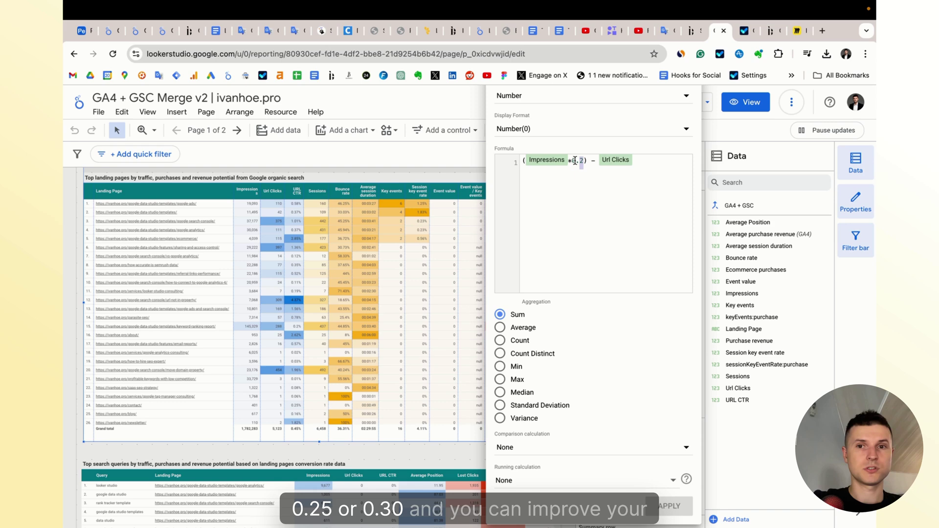
{"action": "left_click", "coordinate": [448, 174]}
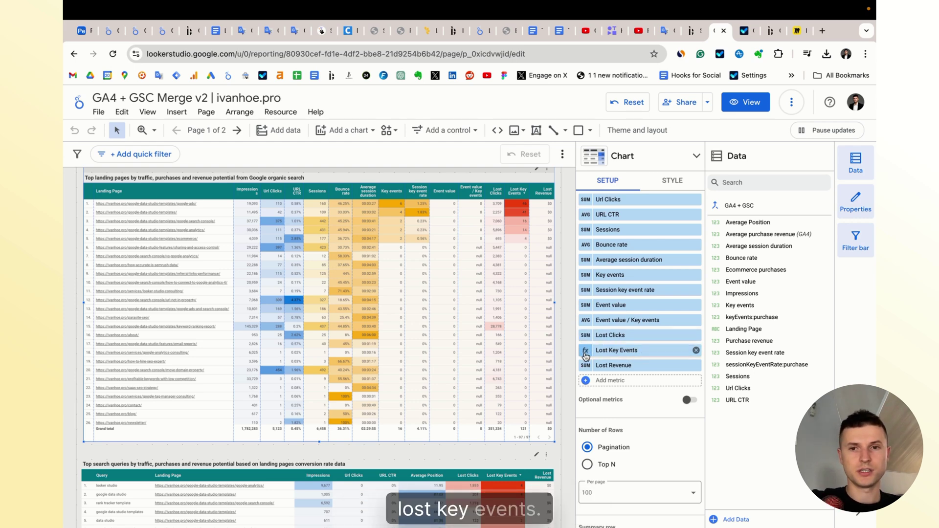
{"action": "left_click", "coordinate": [585, 355]}
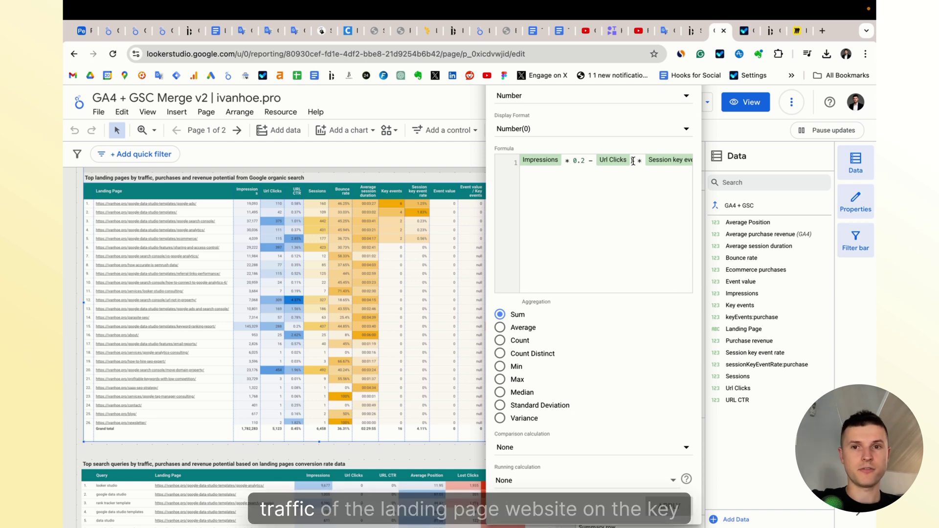
{"action": "scroll", "coordinate": [632, 161], "scroll_direction": "right", "scroll_amount": 2}
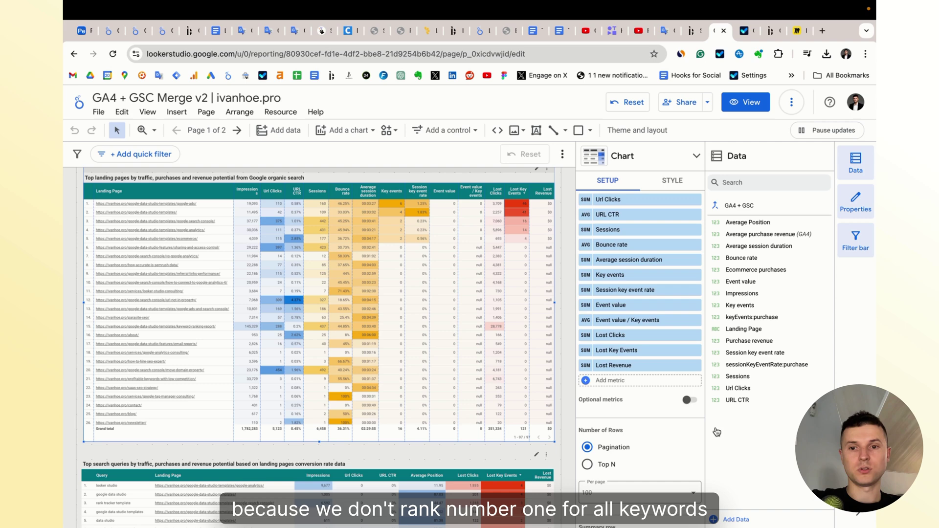
{"action": "left_click", "coordinate": [717, 438]}
{"action": "left_click", "coordinate": [588, 366]}
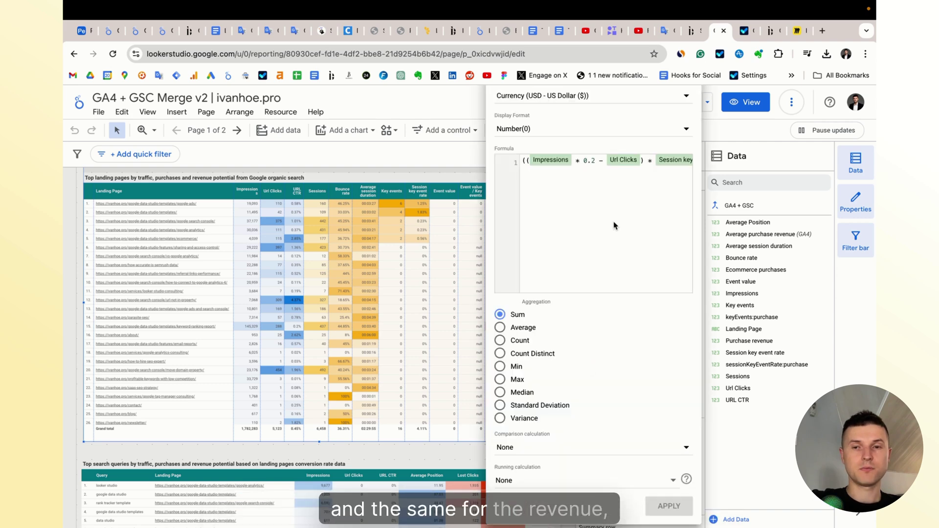
{"action": "scroll", "coordinate": [628, 218], "scroll_direction": "right", "scroll_amount": 3}
{"action": "scroll", "coordinate": [628, 214], "scroll_direction": "right", "scroll_amount": 3}
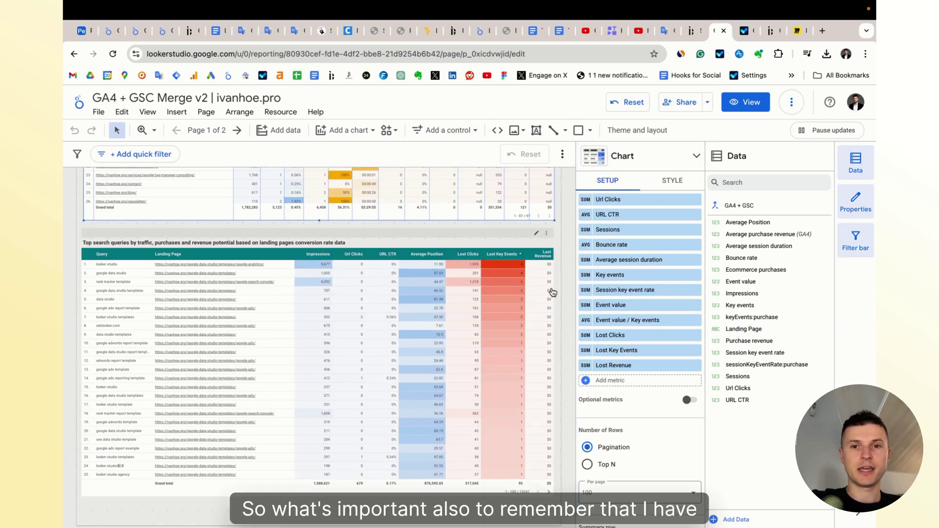
{"action": "scroll", "coordinate": [561, 294], "scroll_direction": "up", "scroll_amount": 10}
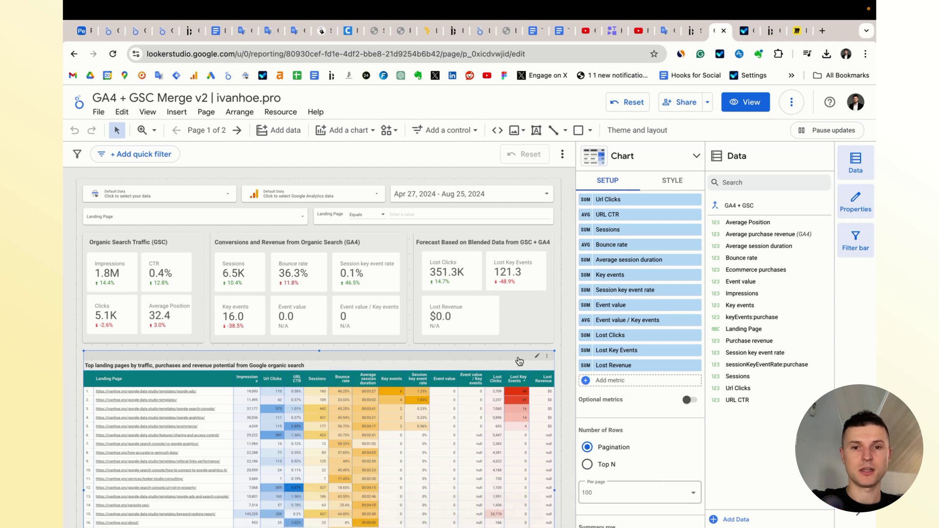
{"action": "scroll", "coordinate": [565, 302], "scroll_direction": "down", "scroll_amount": 2}
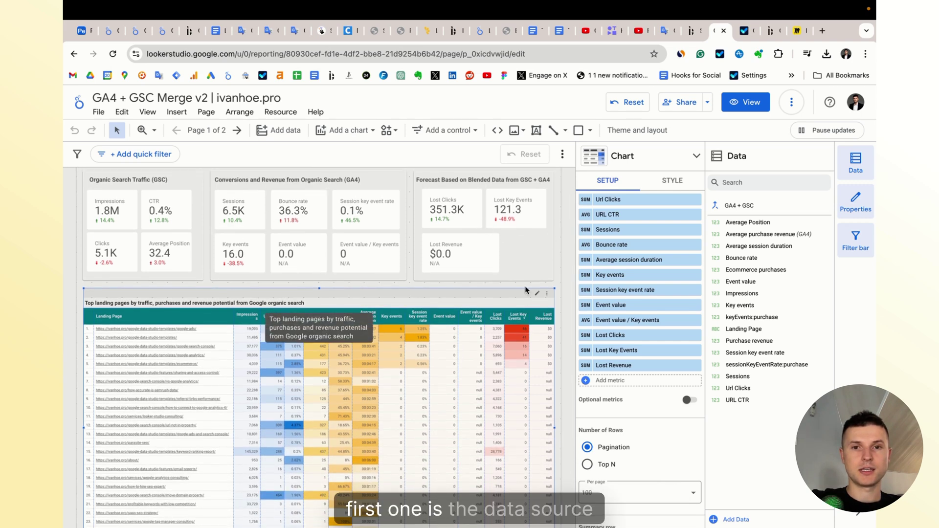
Step: Select the landing pages table and open its GA4 + GSC blended source for editing
{"action": "left_click", "coordinate": [524, 252]}
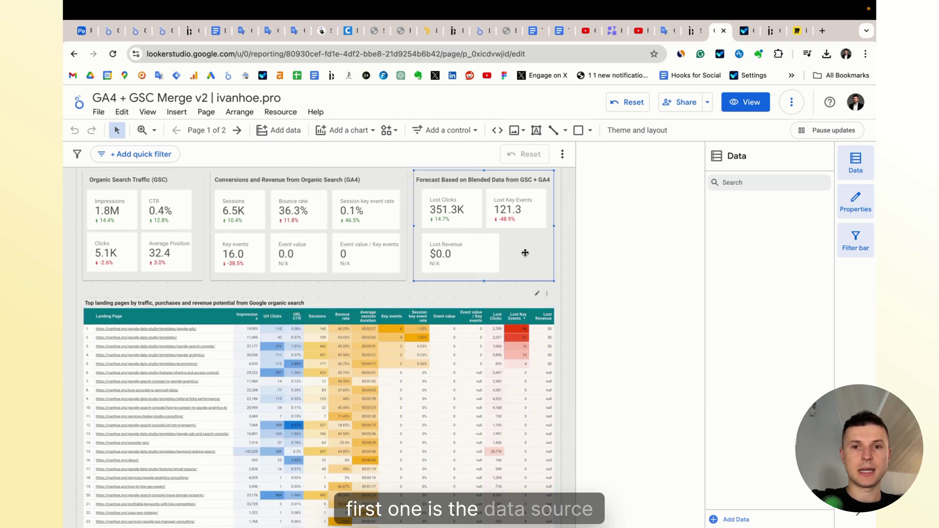
{"action": "left_click", "coordinate": [514, 353]}
{"action": "left_click", "coordinate": [607, 181]}
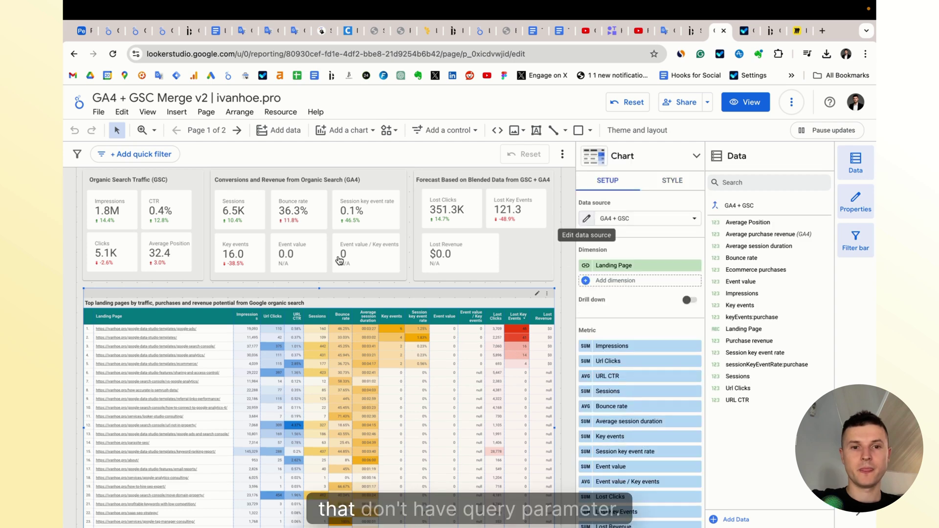
{"action": "left_click", "coordinate": [586, 218]}
{"action": "scroll", "coordinate": [122, 427], "scroll_direction": "down", "scroll_amount": 3}
{"action": "scroll", "coordinate": [122, 427], "scroll_direction": "up", "scroll_amount": 3}
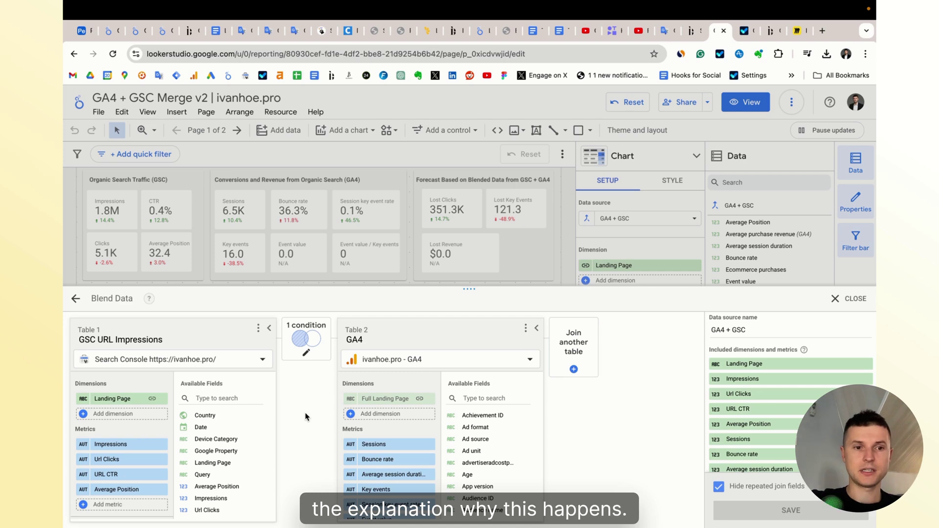
Step: Close the data blend editor
{"action": "left_click", "coordinate": [836, 298]}
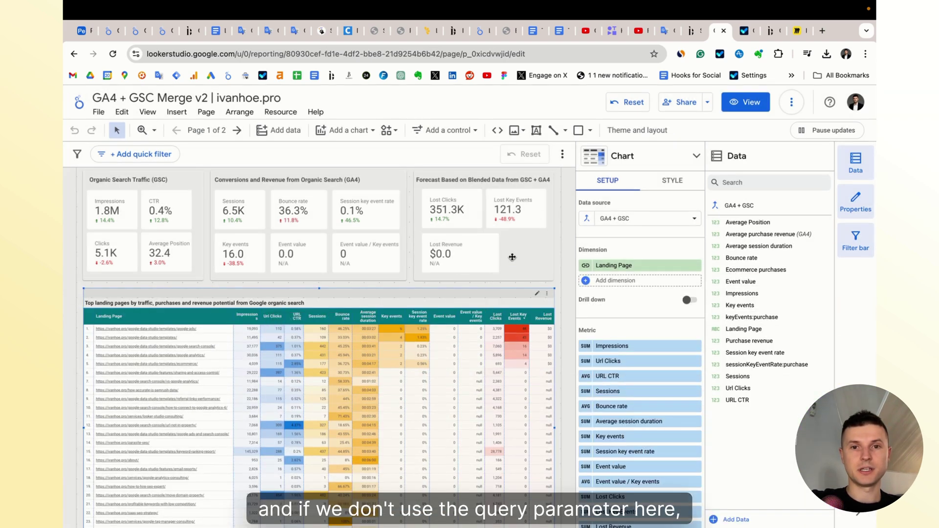
{"action": "scroll", "coordinate": [403, 381], "scroll_direction": "up", "scroll_amount": 2}
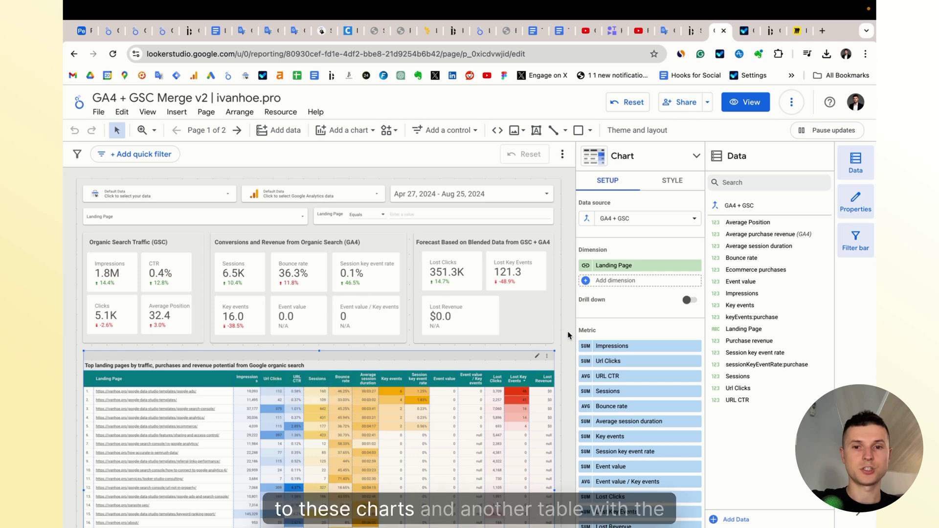
{"action": "scroll", "coordinate": [566, 365], "scroll_direction": "down", "scroll_amount": 3}
{"action": "scroll", "coordinate": [567, 363], "scroll_direction": "down", "scroll_amount": 2}
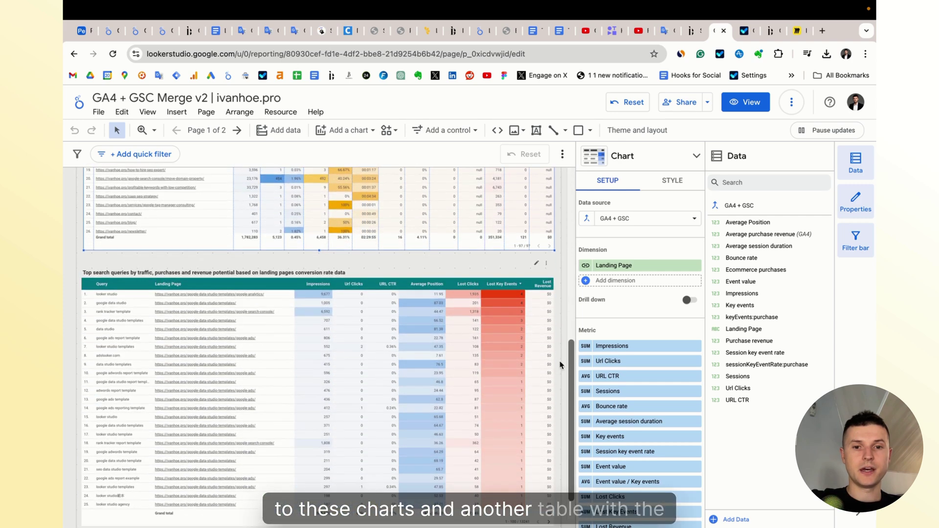
{"action": "left_click", "coordinate": [392, 374]}
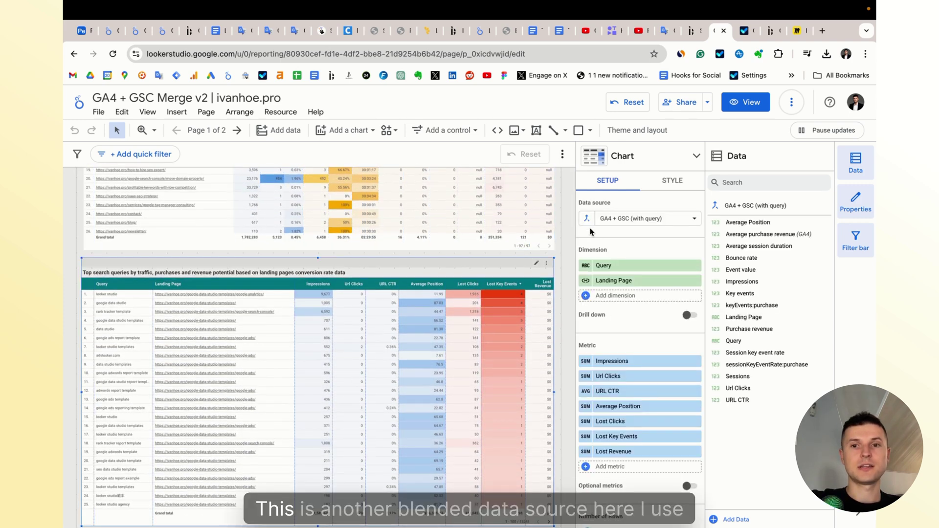
{"action": "left_click", "coordinate": [587, 220]}
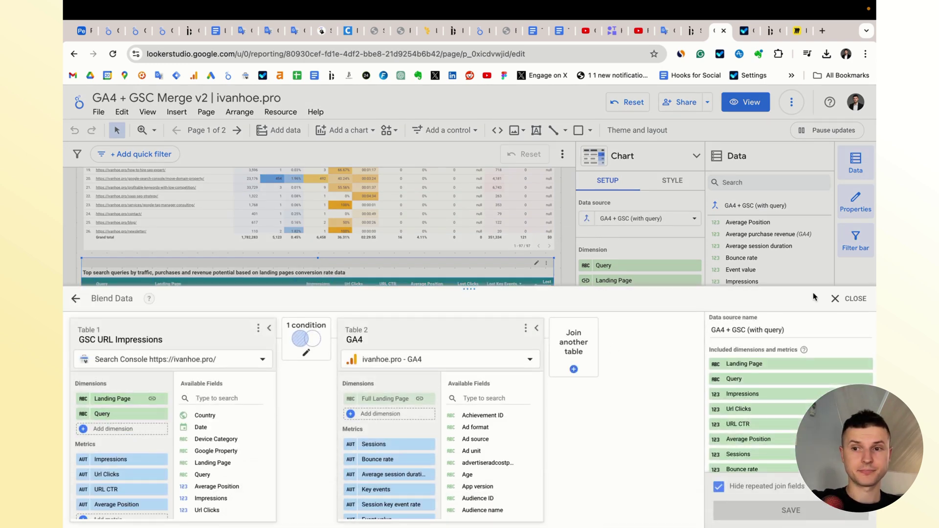
{"action": "left_click", "coordinate": [836, 300]}
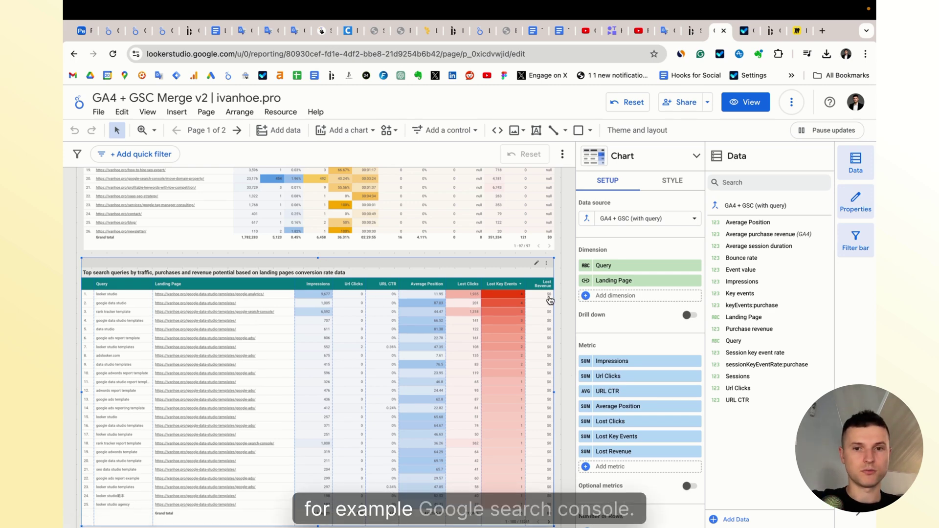
{"action": "scroll", "coordinate": [560, 299], "scroll_direction": "up", "scroll_amount": 5}
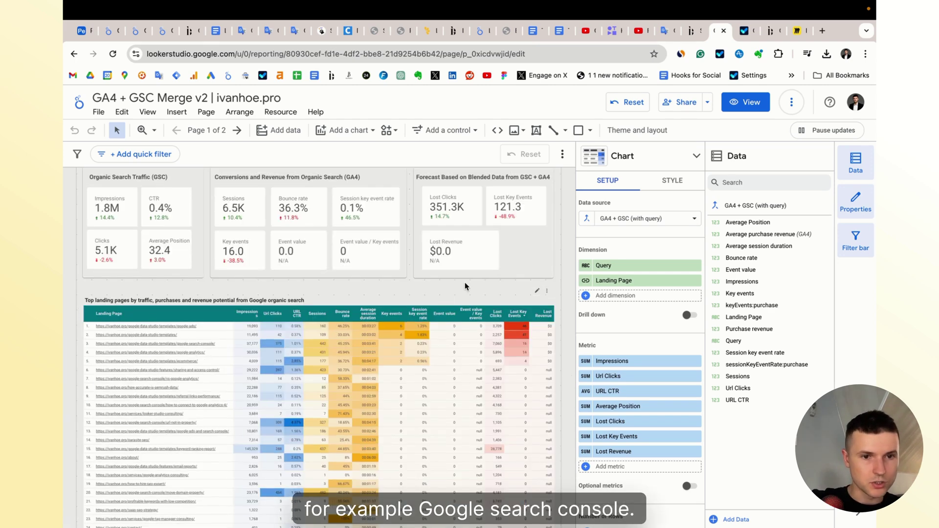
Step: Switch the report to view mode
{"action": "left_click", "coordinate": [743, 102]}
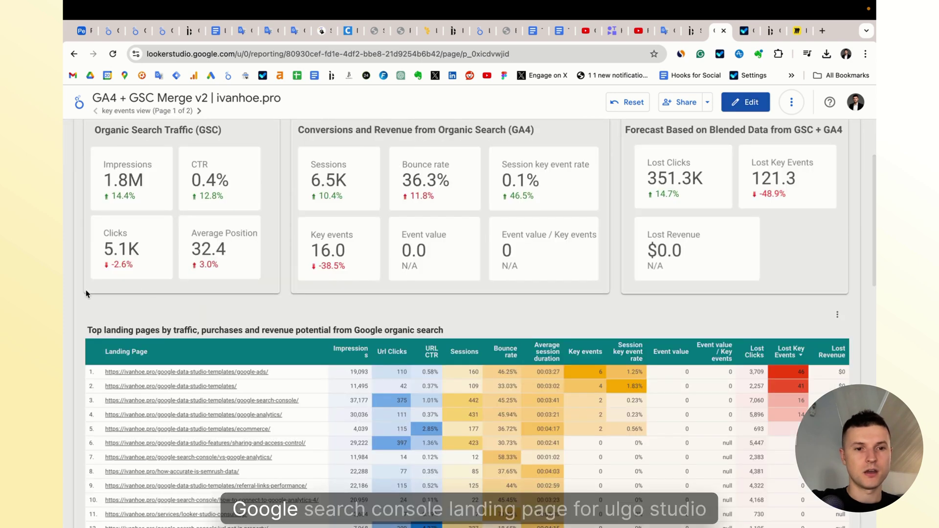
{"action": "scroll", "coordinate": [376, 258], "scroll_direction": "down", "scroll_amount": 2}
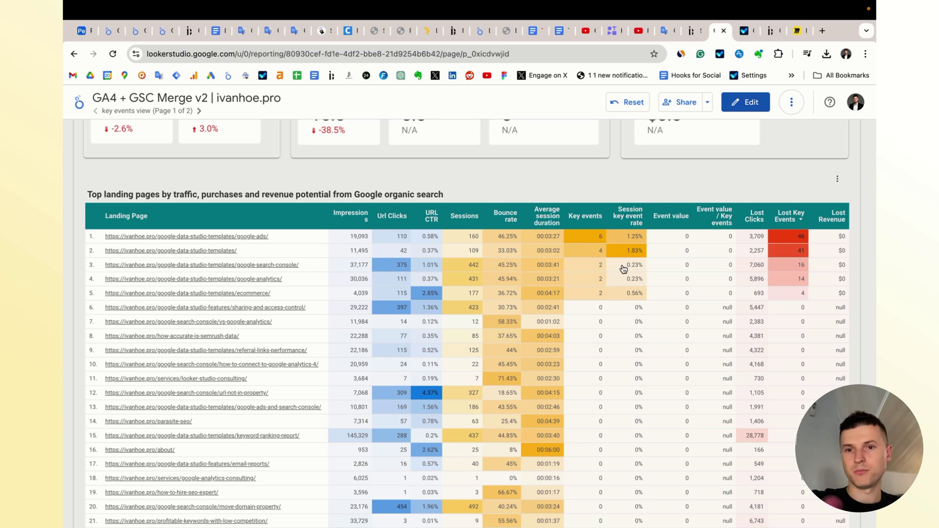
{"action": "scroll", "coordinate": [861, 289], "scroll_direction": "down", "scroll_amount": 4}
{"action": "scroll", "coordinate": [862, 291], "scroll_direction": "down", "scroll_amount": 1}
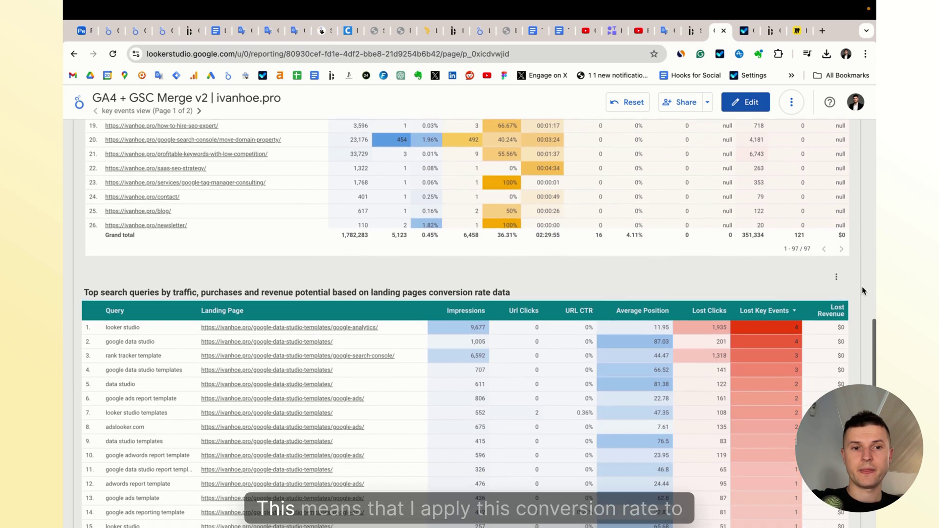
{"action": "scroll", "coordinate": [862, 291], "scroll_direction": "down", "scroll_amount": 1}
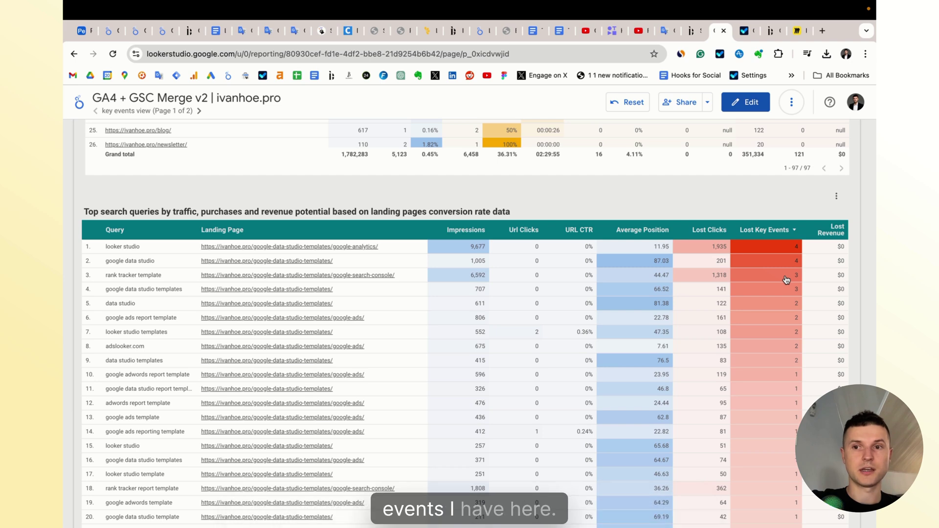
{"action": "scroll", "coordinate": [834, 274], "scroll_direction": "up", "scroll_amount": 5}
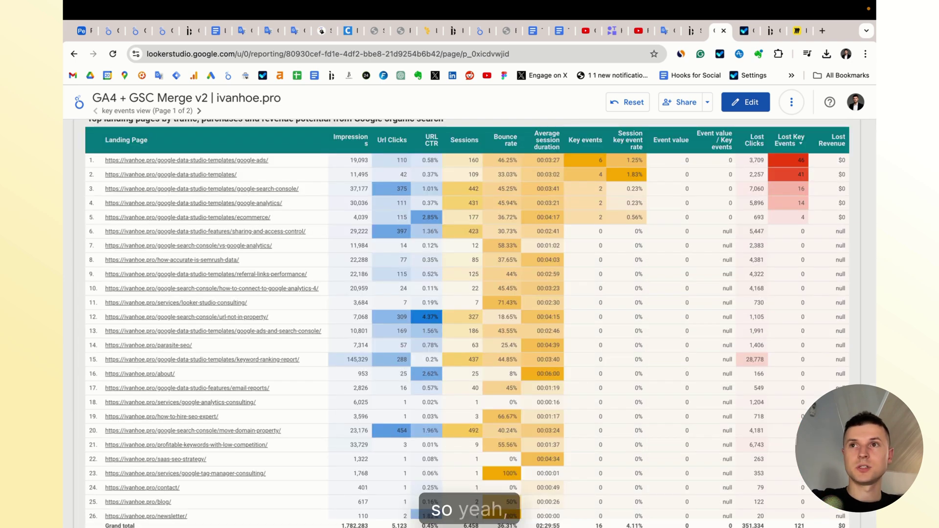
Step: Enter edit mode and open the landing pages table's blended data source
{"action": "left_click", "coordinate": [744, 102]}
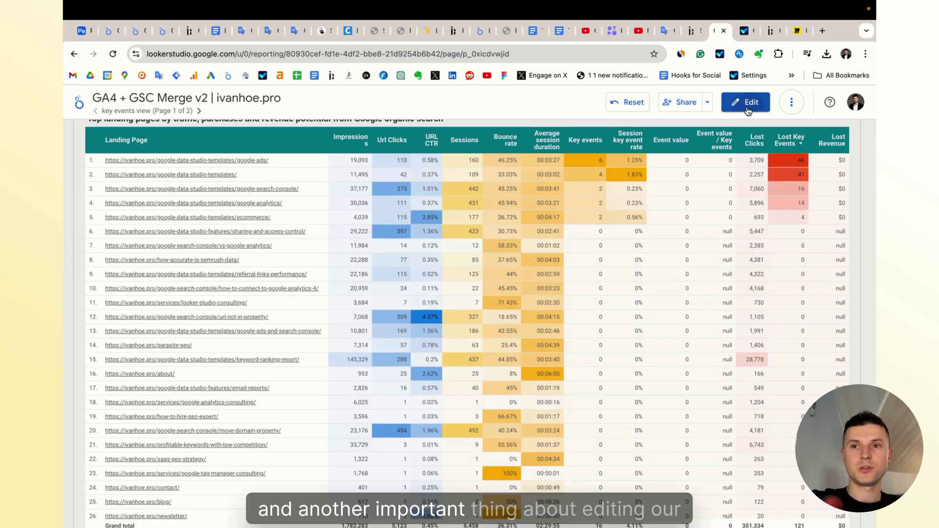
{"action": "left_click", "coordinate": [412, 307]}
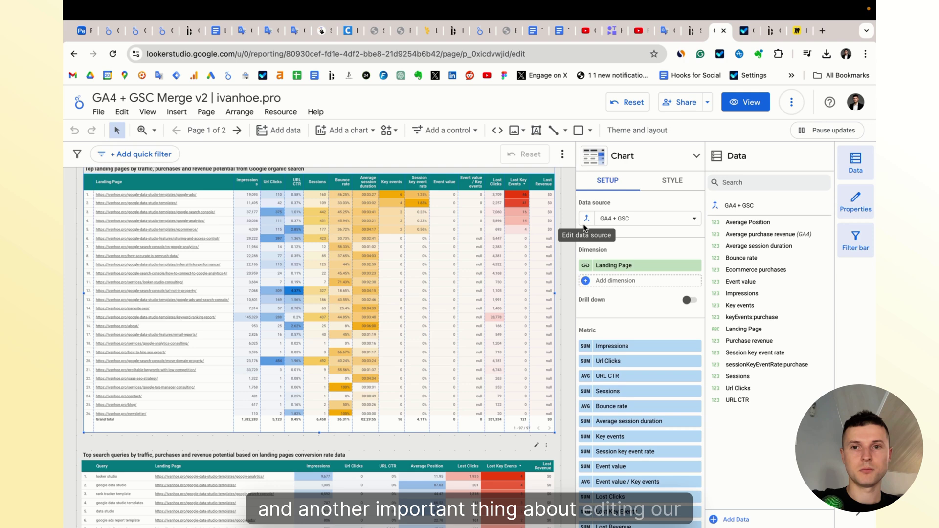
{"action": "left_click", "coordinate": [586, 219]}
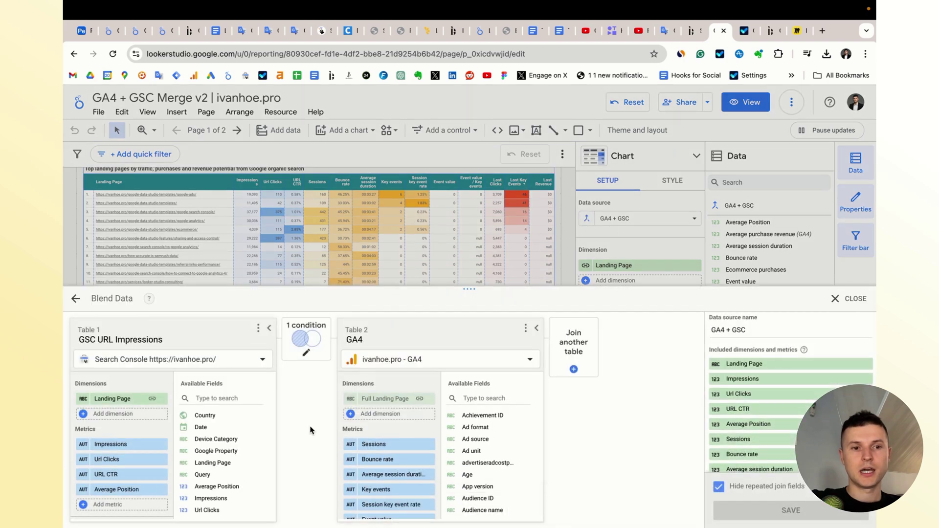
Step: Inspect the Full Landing Page formula, including its trailing slash, then close the blend editor
{"action": "left_click", "coordinate": [350, 402]}
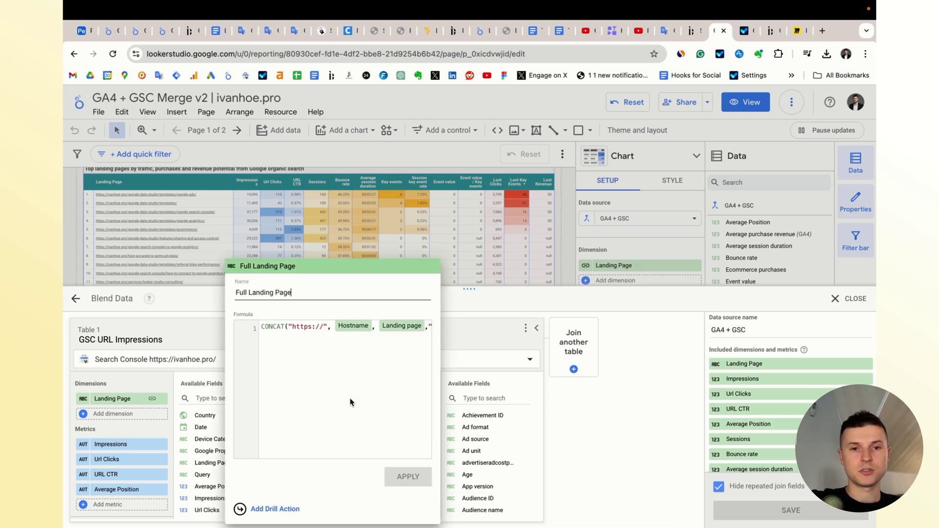
{"action": "left_click", "coordinate": [592, 437]}
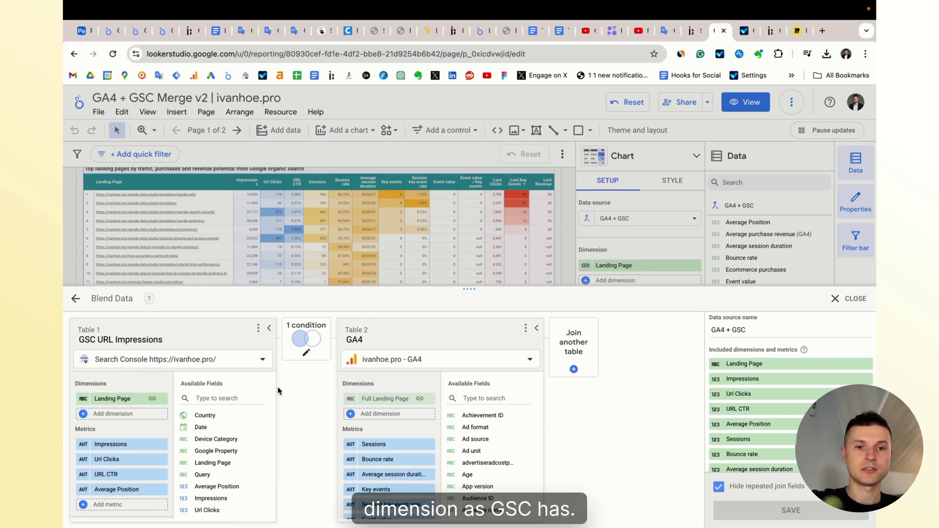
{"action": "mouse_move", "coordinate": [385, 398]}
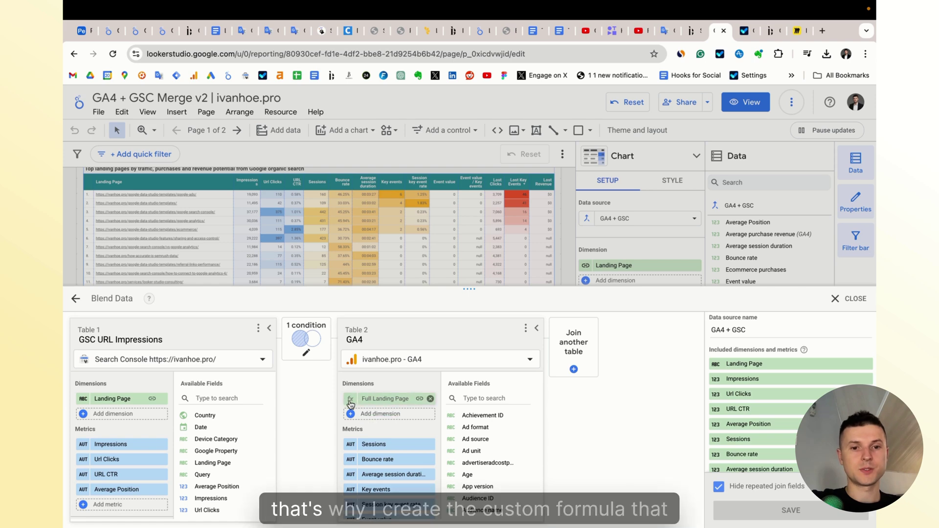
{"action": "left_click", "coordinate": [349, 400]}
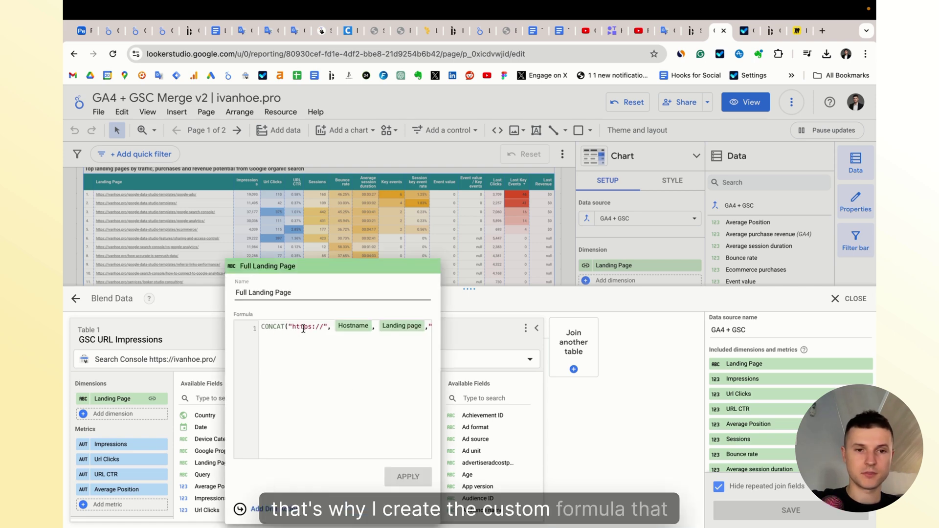
{"action": "scroll", "coordinate": [323, 328], "scroll_direction": "right", "scroll_amount": 1}
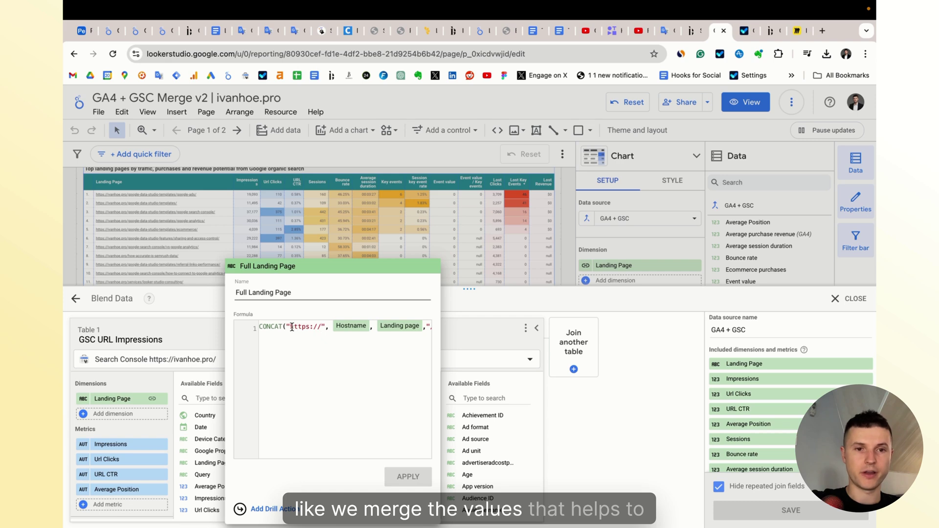
{"action": "scroll", "coordinate": [422, 329], "scroll_direction": "right", "scroll_amount": 1}
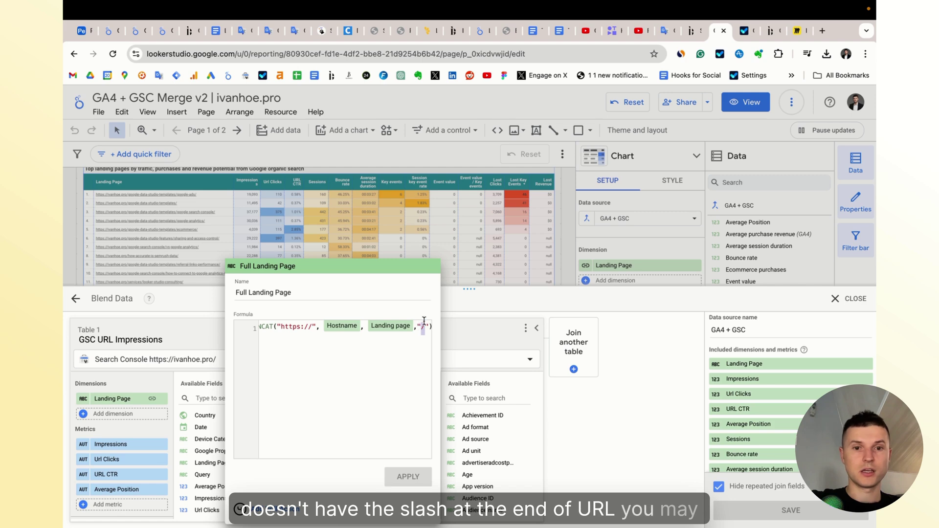
{"action": "double_click", "coordinate": [425, 325]}
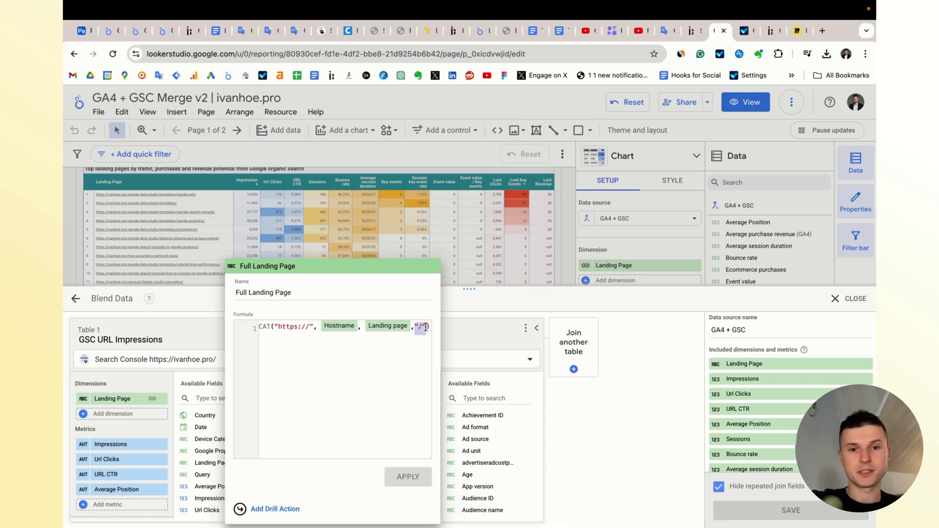
{"action": "left_click", "coordinate": [425, 327]}
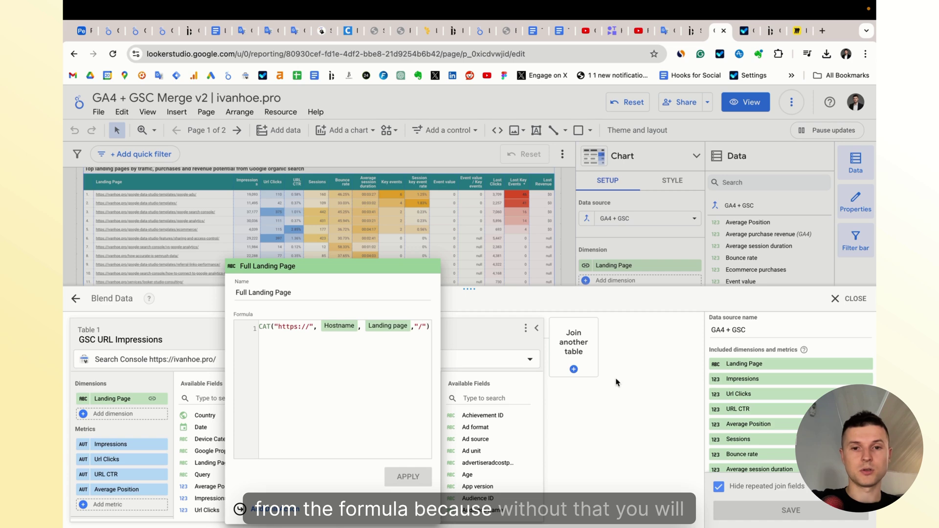
{"action": "left_click", "coordinate": [589, 402]}
{"action": "key", "text": "Escape"}
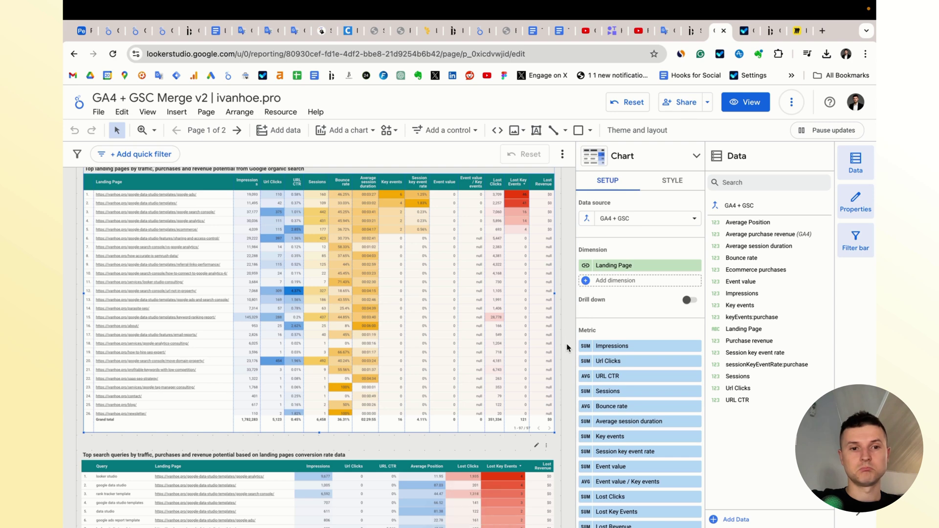
{"action": "scroll", "coordinate": [566, 343], "scroll_direction": "up", "scroll_amount": 3}
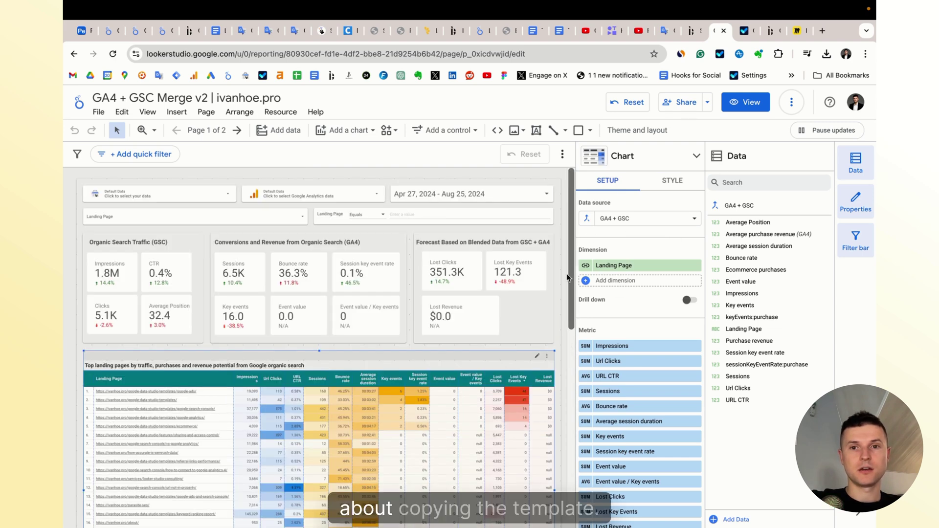
Step: In view mode, review the Make a copy dialog's Search Console and GA4 mapping, then cancel
{"action": "left_click", "coordinate": [745, 102]}
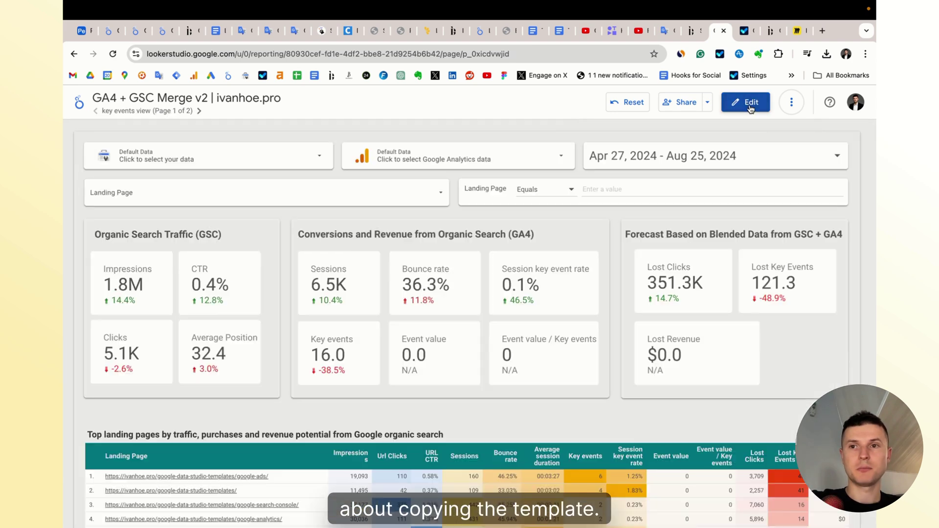
{"action": "left_click", "coordinate": [793, 108]}
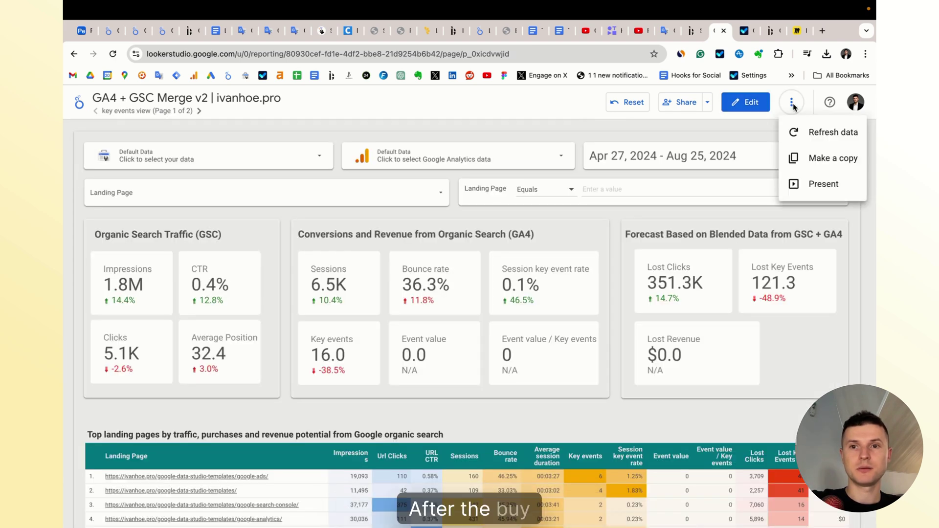
{"action": "left_click", "coordinate": [821, 159]}
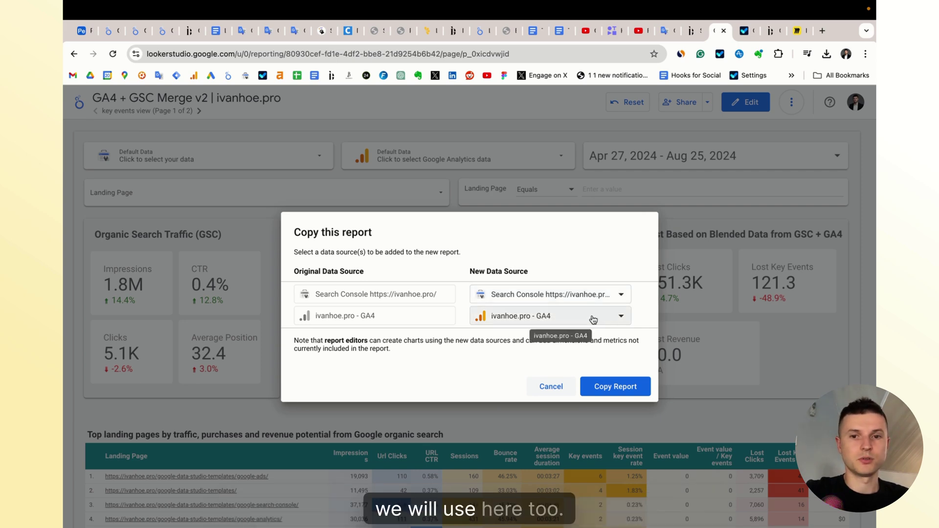
{"action": "left_click", "coordinate": [492, 207]}
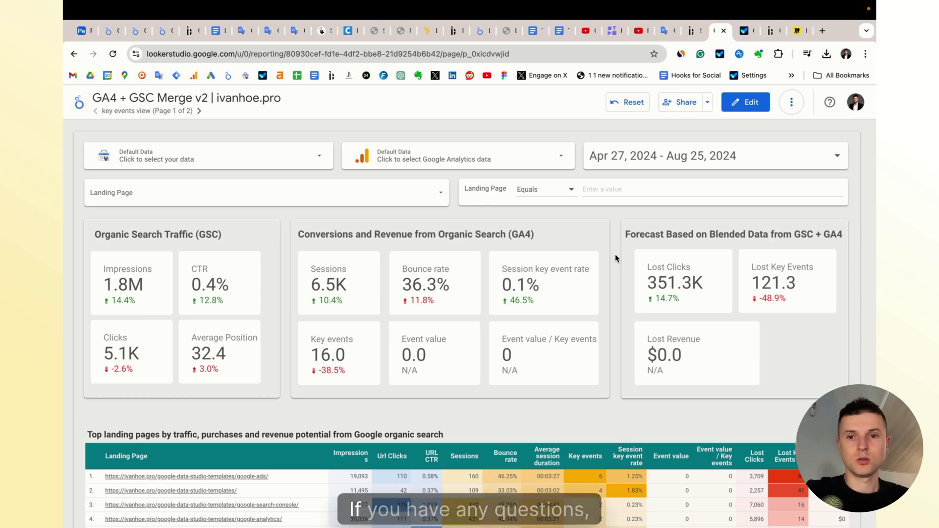